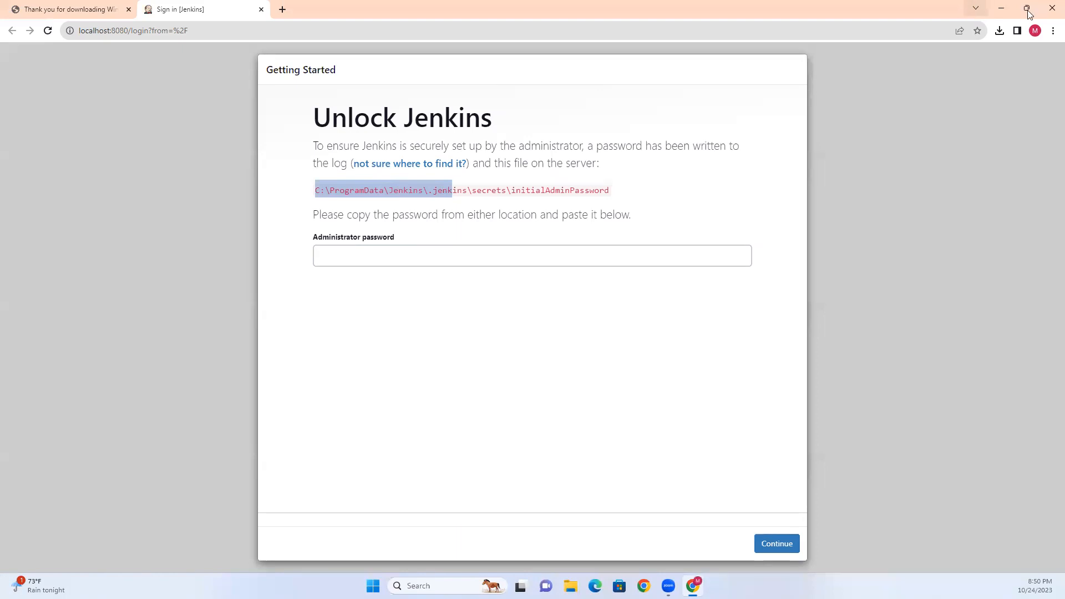
- Restore the maximized Chrome window and move it to the right side of the screen
{"action": "left_click", "coordinate": [1027, 8]}
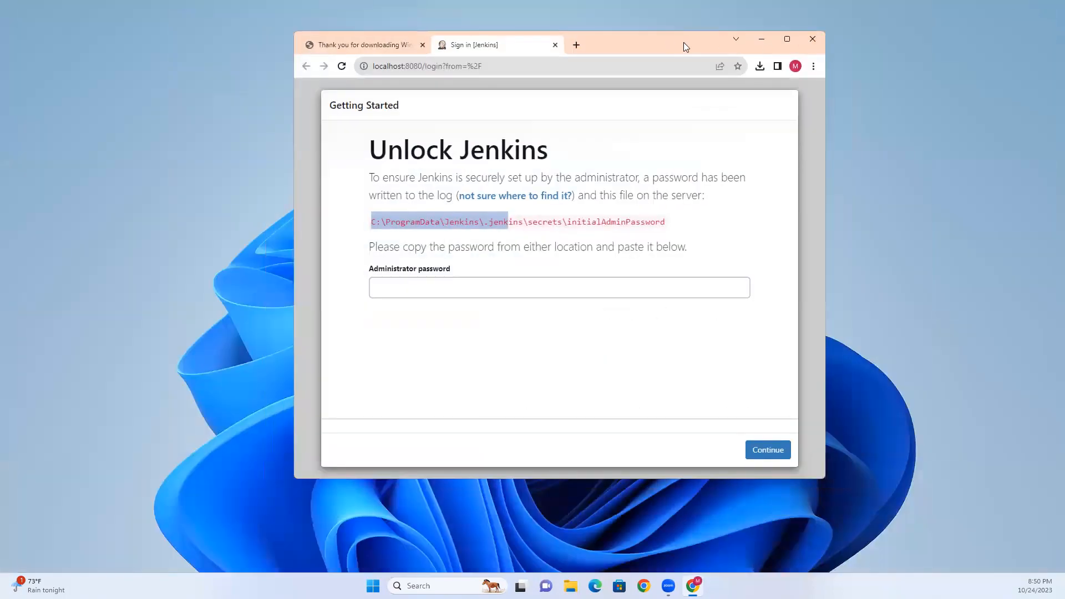
{"action": "left_click_drag", "start_coordinate": [684, 42], "coordinate": [916, 33]}
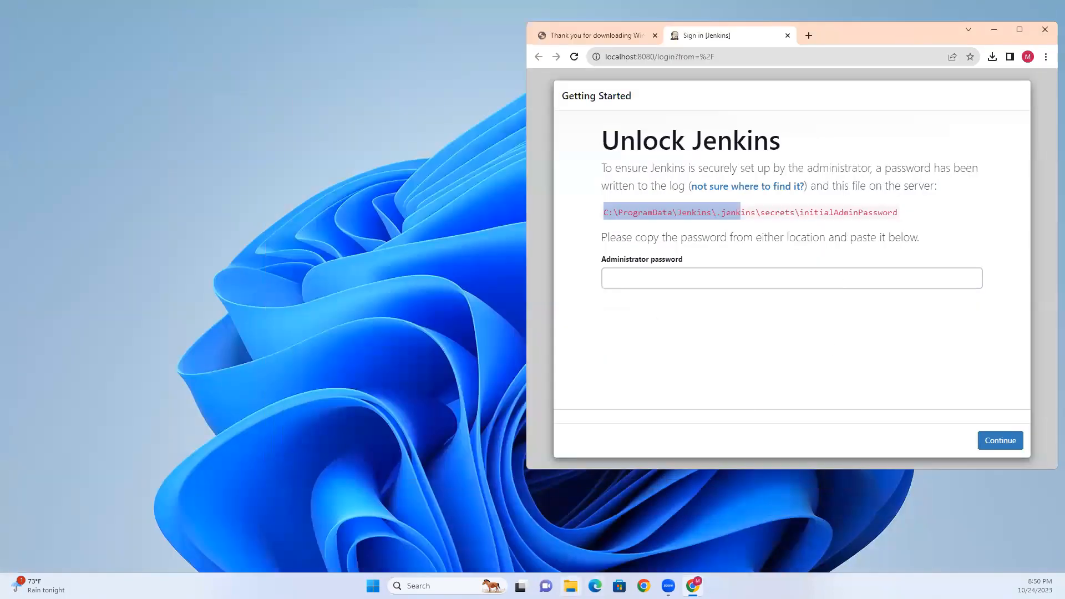
- Open File Explorer in the upper left, with the Unlock Jenkins page kept in front
{"action": "left_click", "coordinate": [571, 587]}
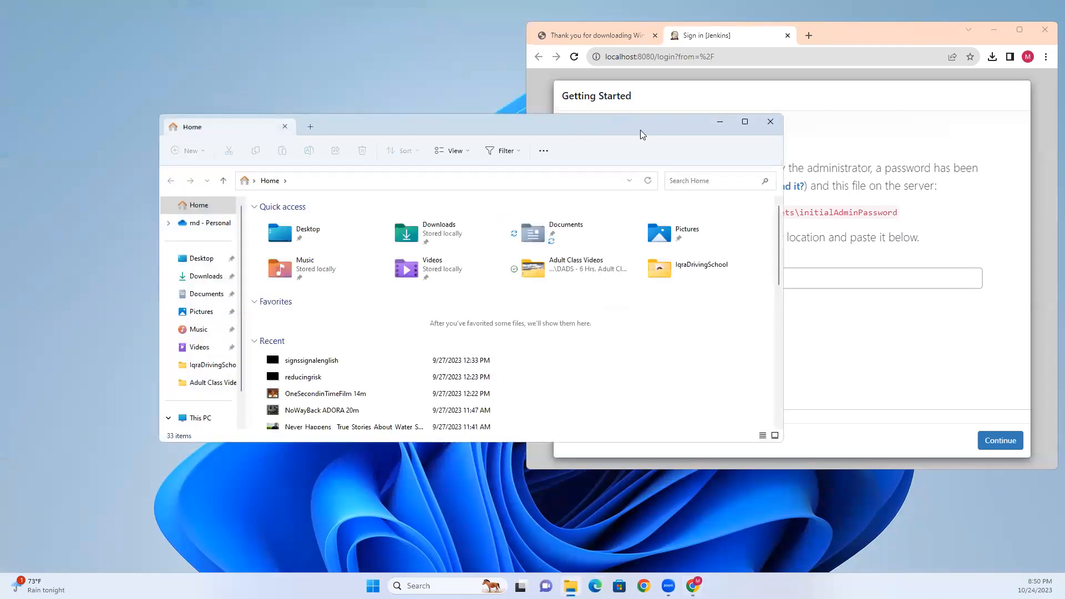
{"action": "left_click_drag", "start_coordinate": [625, 125], "coordinate": [485, 55]}
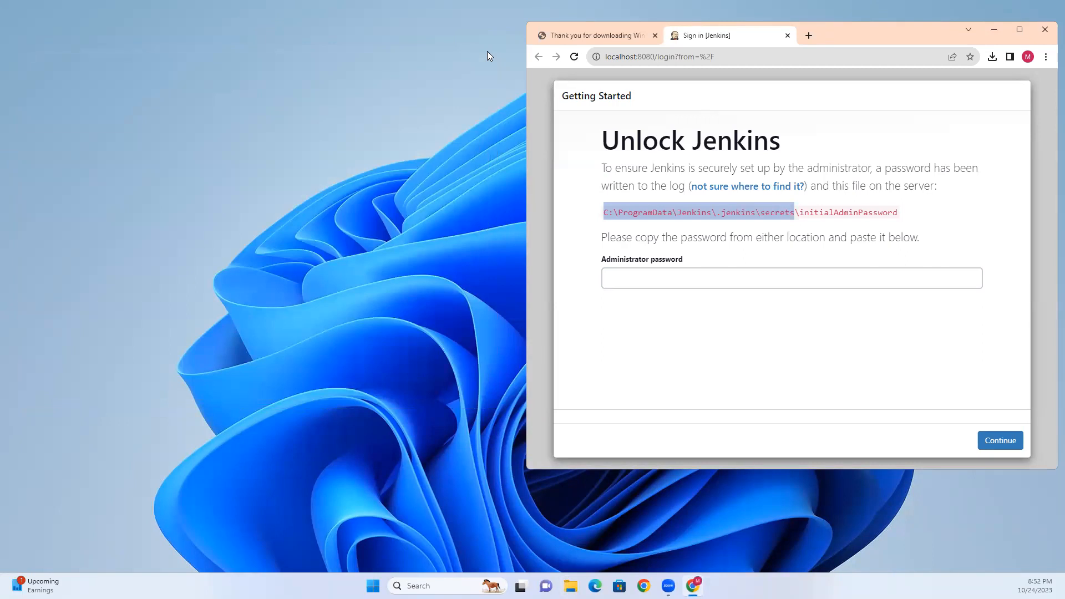
{"action": "left_click", "coordinate": [749, 203]}
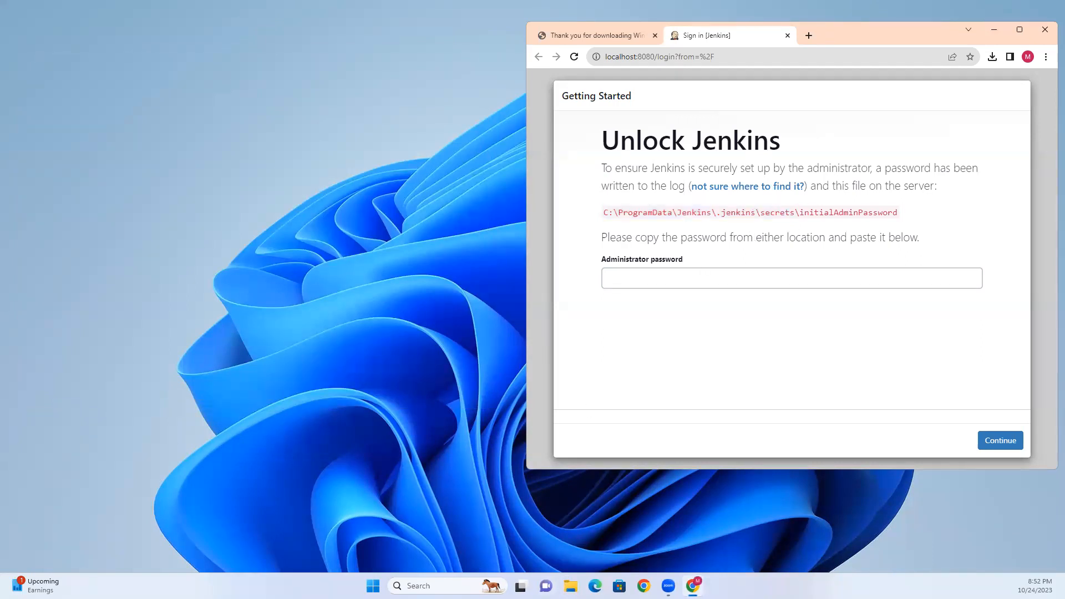
{"action": "left_click", "coordinate": [571, 586]}
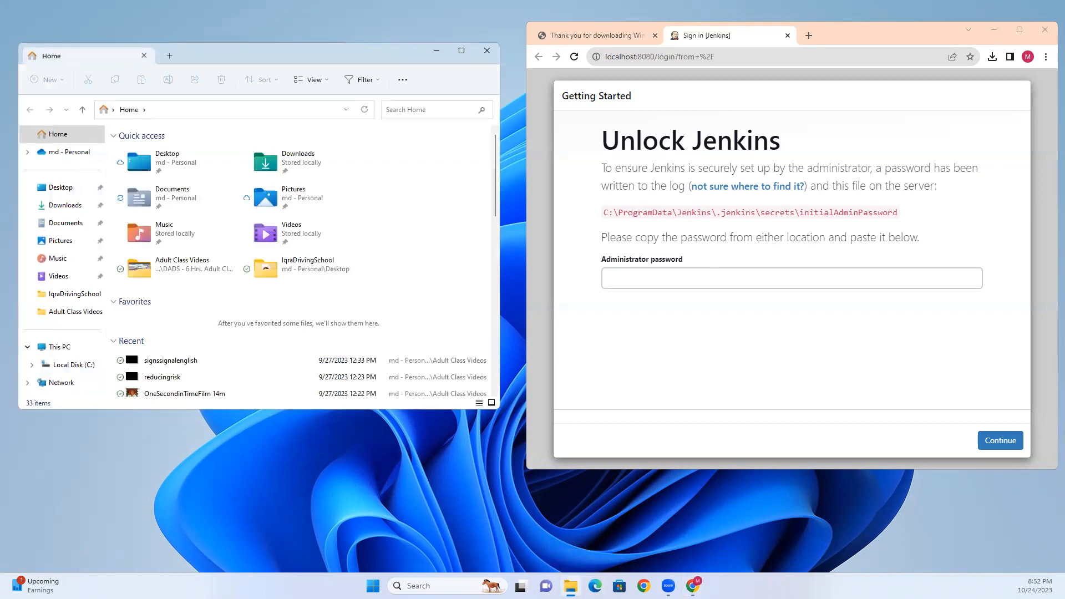
{"action": "left_click", "coordinate": [621, 222]}
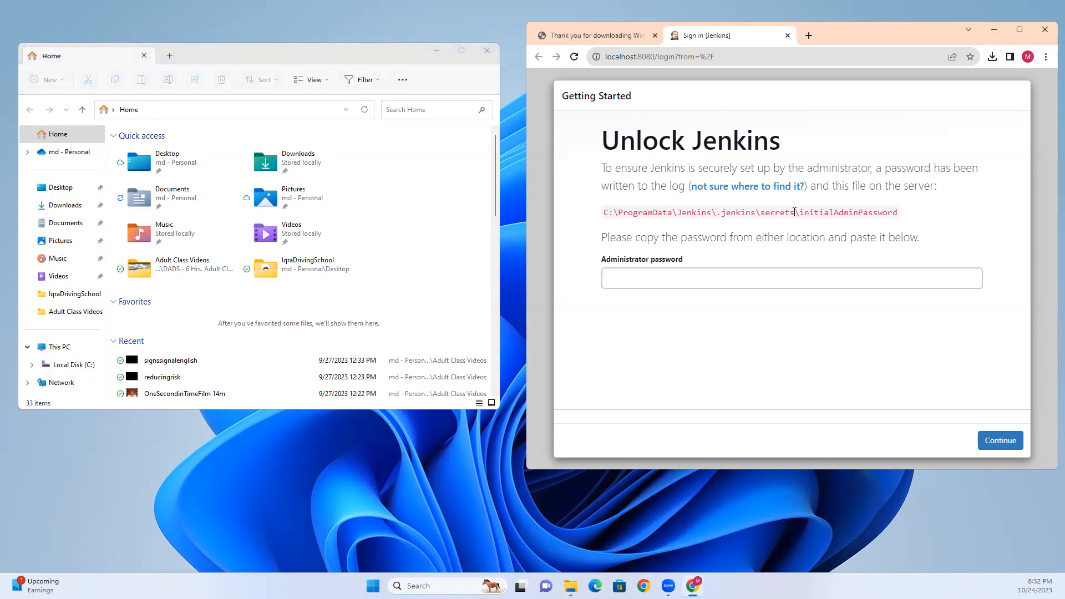
- Copy the path C:\ProgramData\Jenkins\.jenkins\secrets from the Unlock Jenkins page
{"action": "left_click_drag", "start_coordinate": [796, 212], "coordinate": [613, 208]}
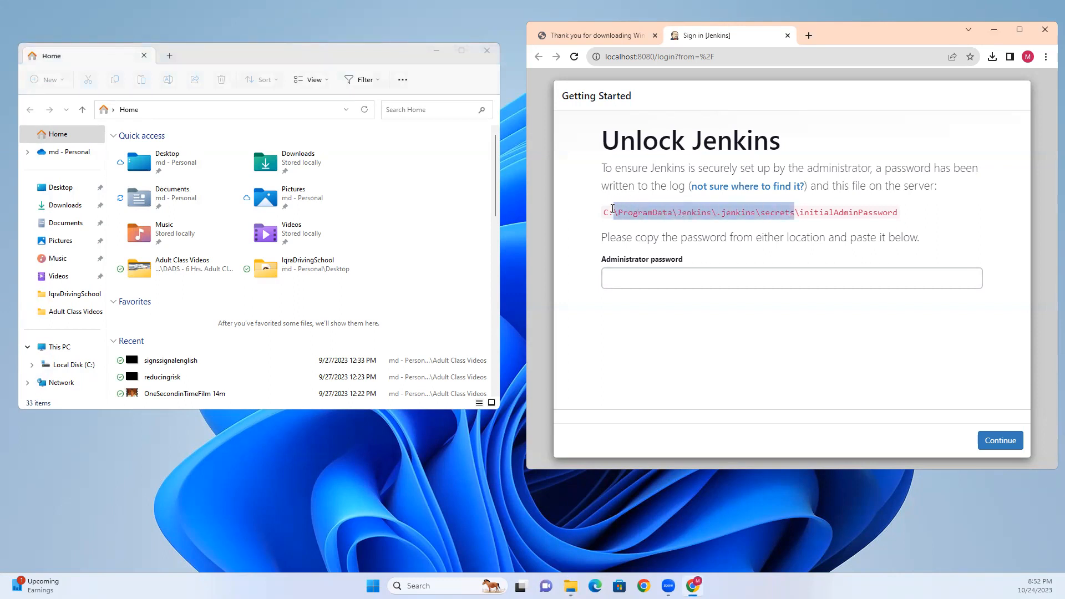
{"action": "left_click", "coordinate": [797, 213]}
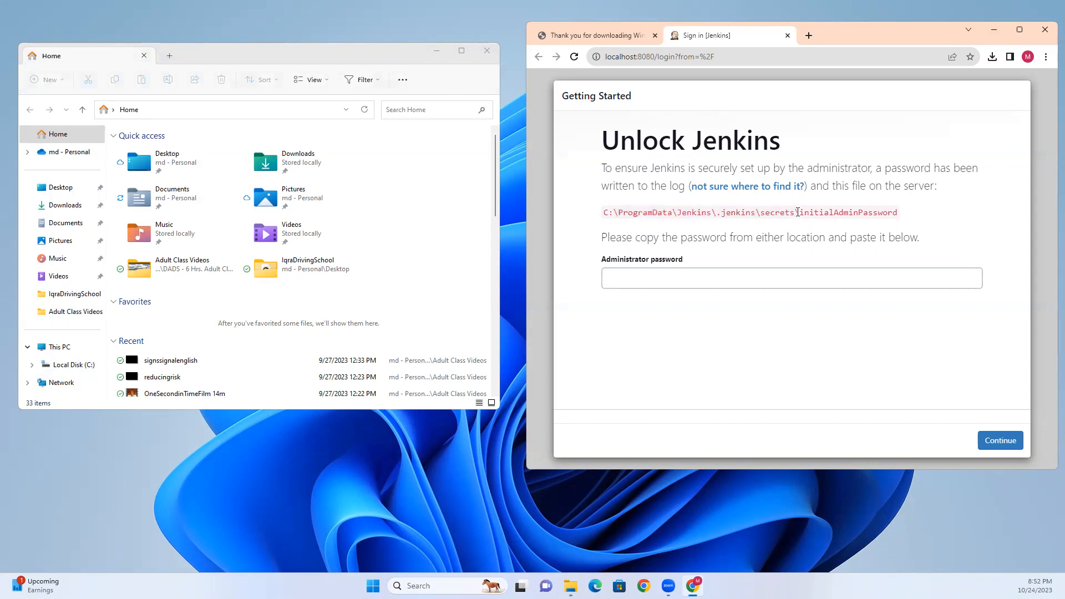
{"action": "left_click_drag", "start_coordinate": [797, 212], "coordinate": [606, 211]}
{"action": "right_click", "coordinate": [613, 211]}
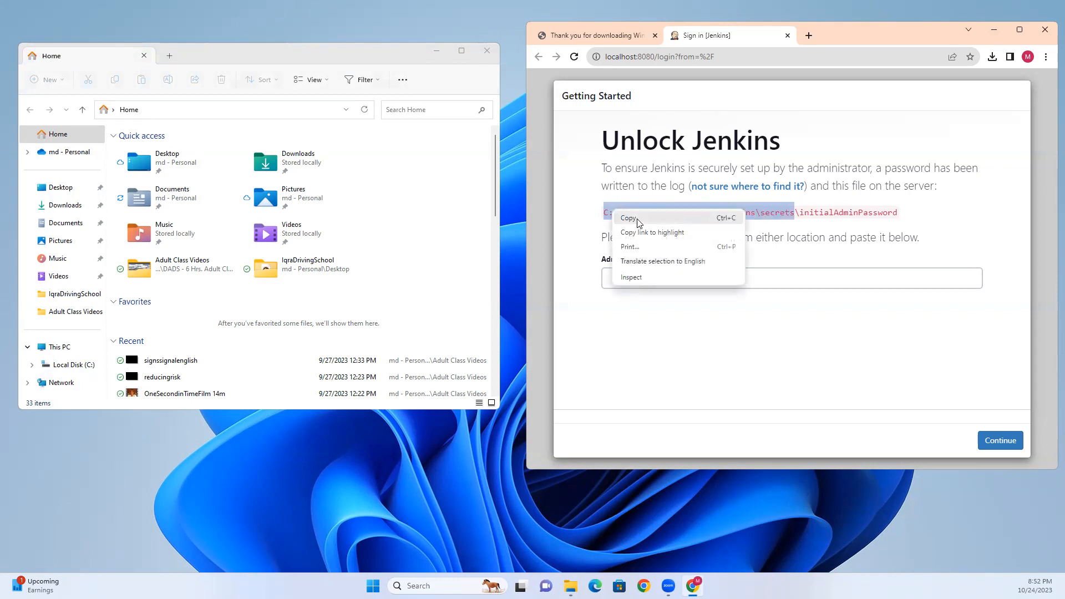
{"action": "left_click", "coordinate": [638, 219]}
- Go to the pasted secrets folder in File Explorer and bring up initialAdminPassword's context menu
{"action": "left_click", "coordinate": [167, 109]}
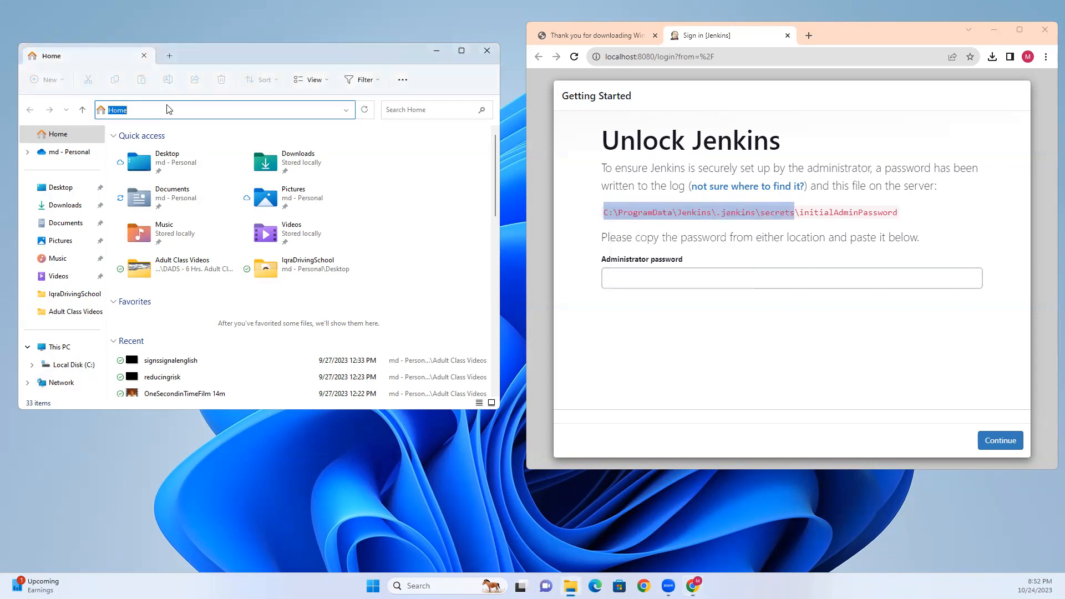
{"action": "key", "text": "ctrl+v"}
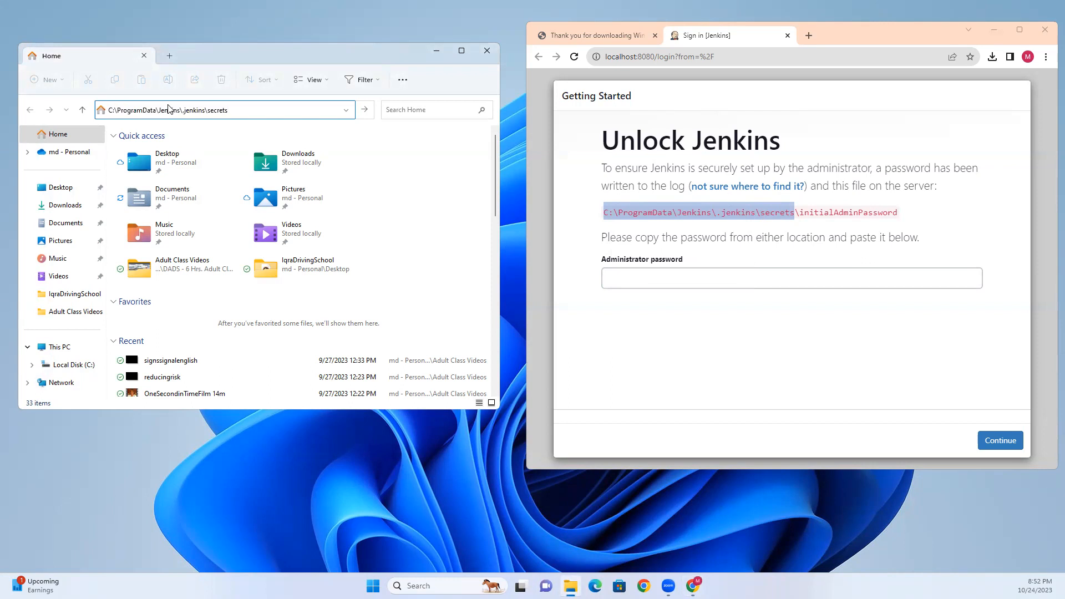
{"action": "key", "text": "Return"}
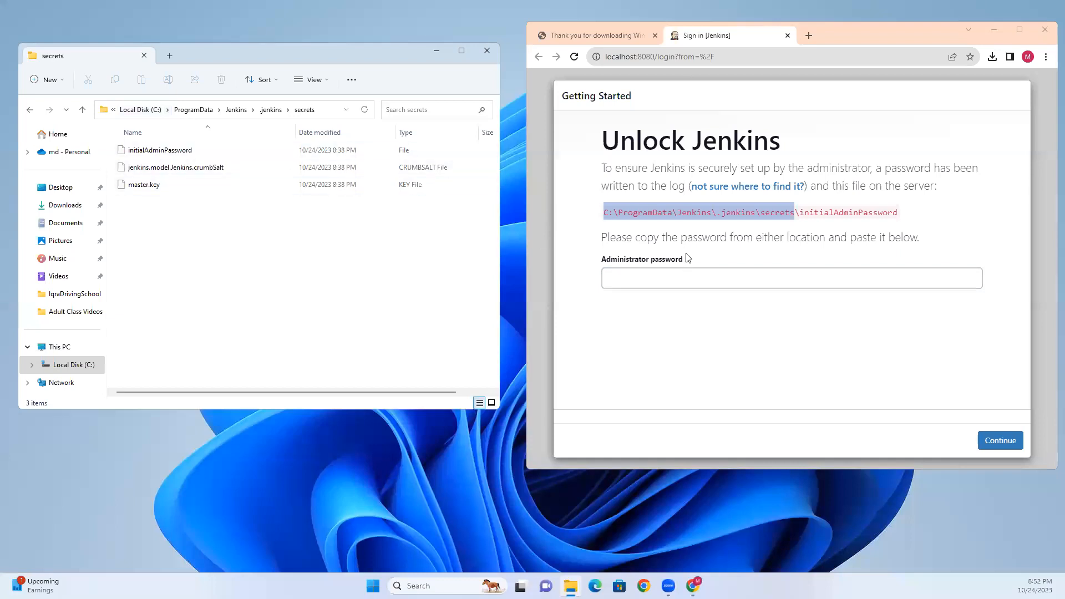
{"action": "left_click", "coordinate": [180, 151]}
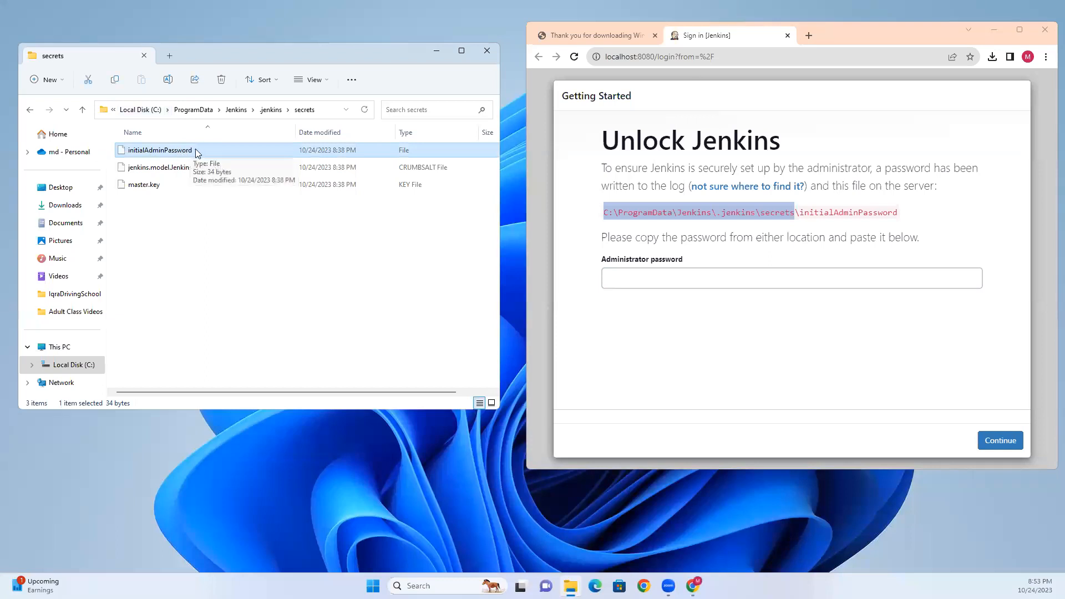
{"action": "right_click", "coordinate": [195, 149]}
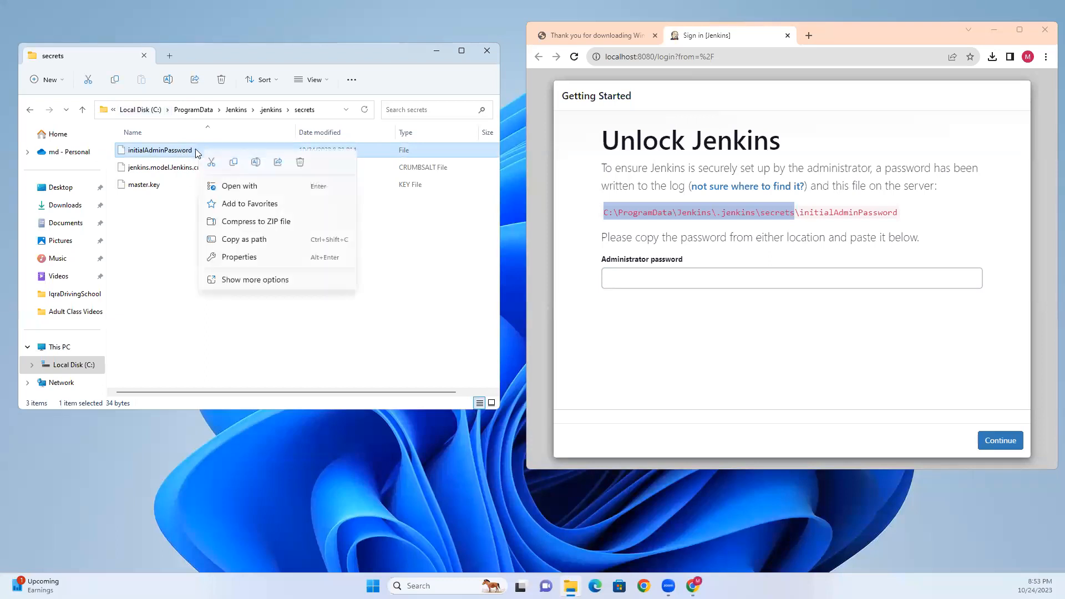
- Open initialAdminPassword once with Notepad, copy its password, and close Notepad
{"action": "left_click", "coordinate": [250, 186]}
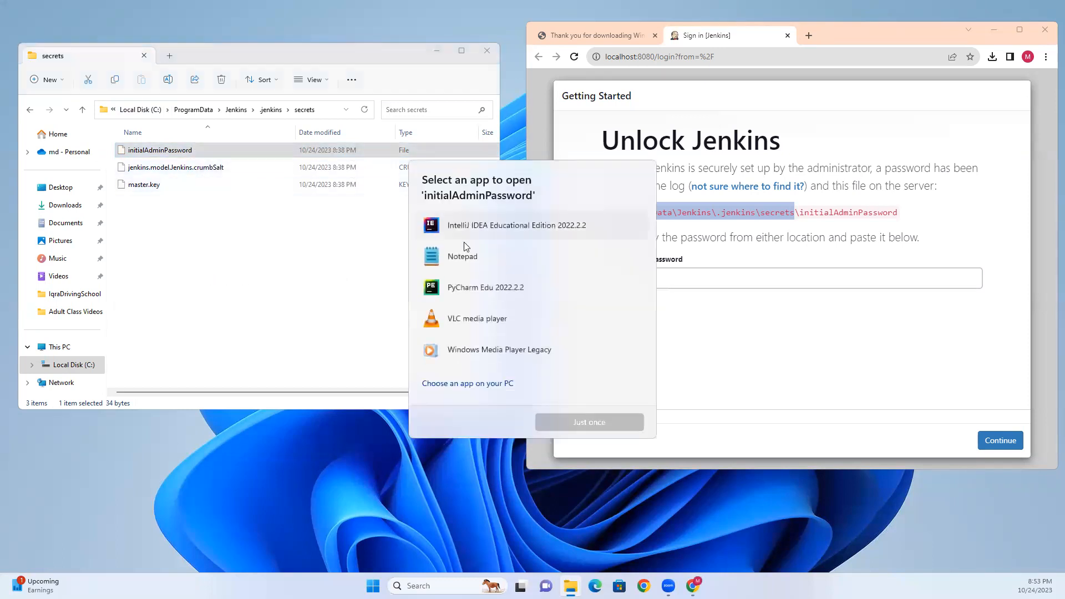
{"action": "left_click", "coordinate": [473, 259]}
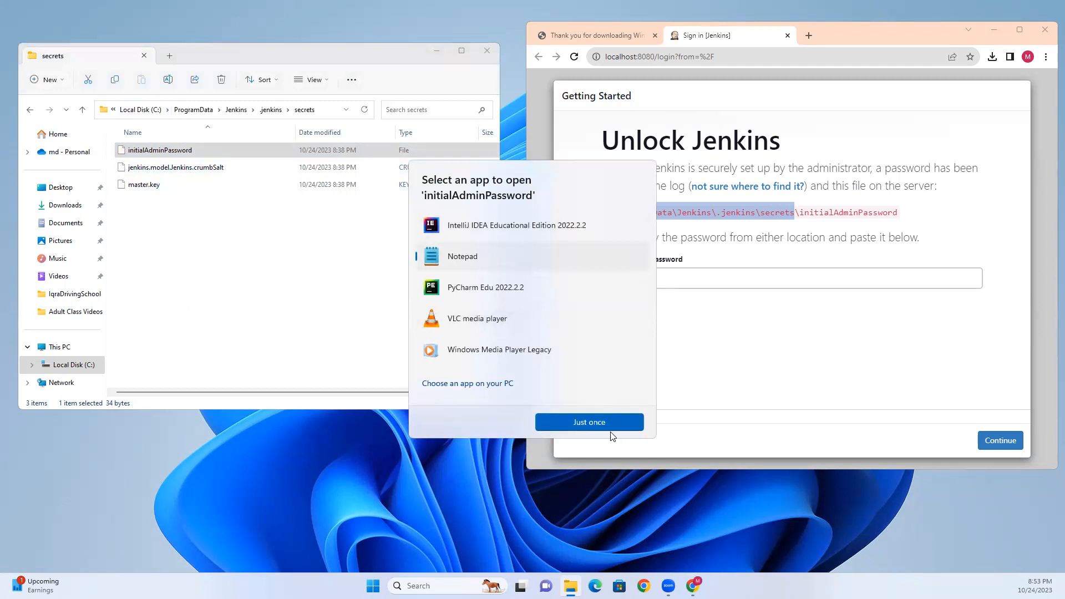
{"action": "left_click", "coordinate": [577, 422]}
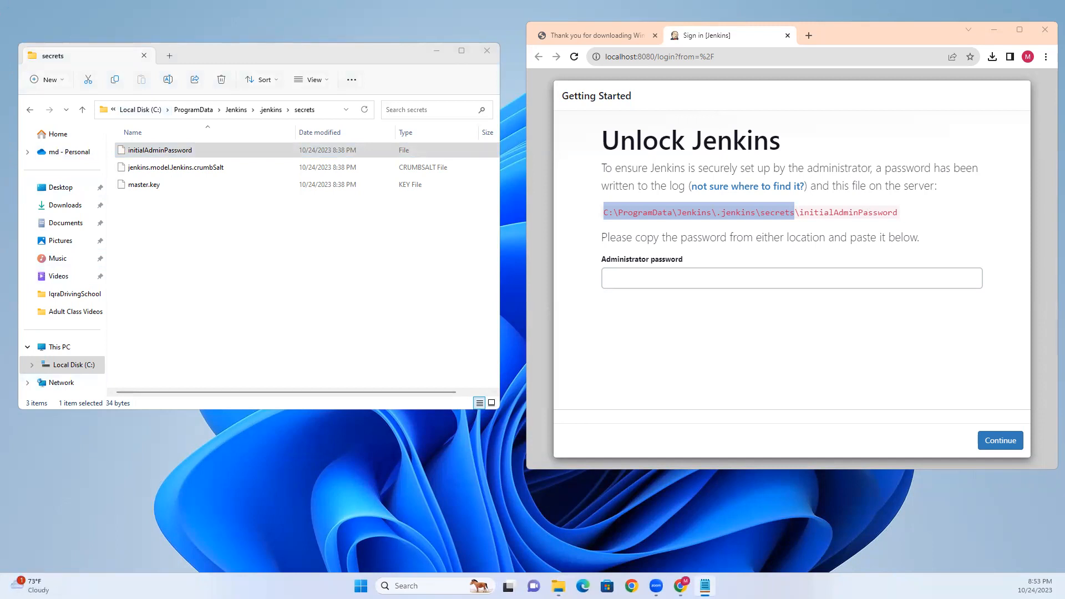
{"action": "left_click_drag", "start_coordinate": [320, 283], "coordinate": [156, 283]}
{"action": "right_click", "coordinate": [189, 280]}
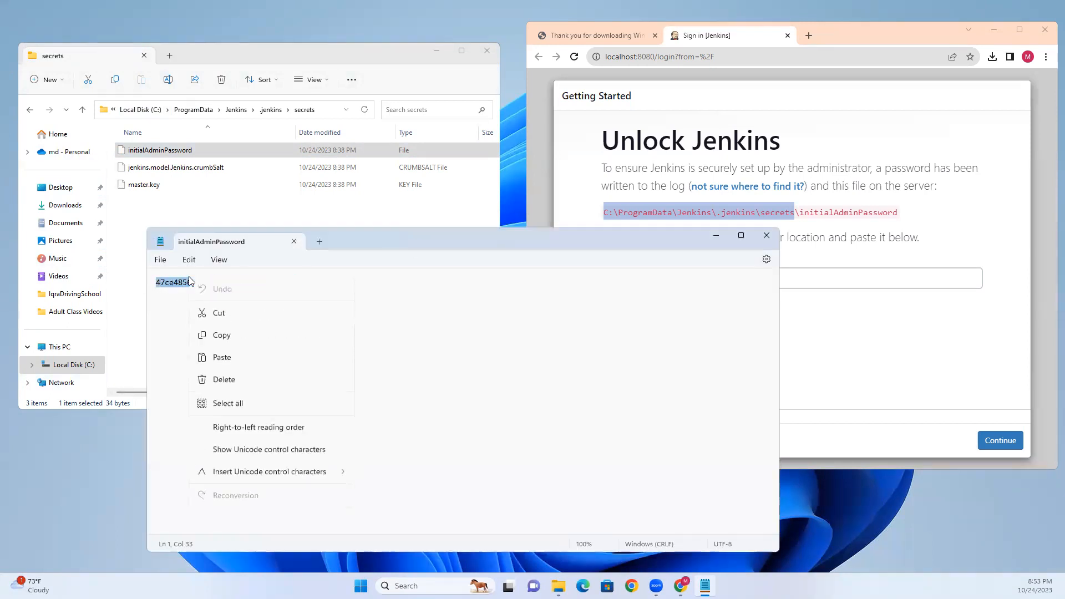
{"action": "left_click", "coordinate": [224, 337]}
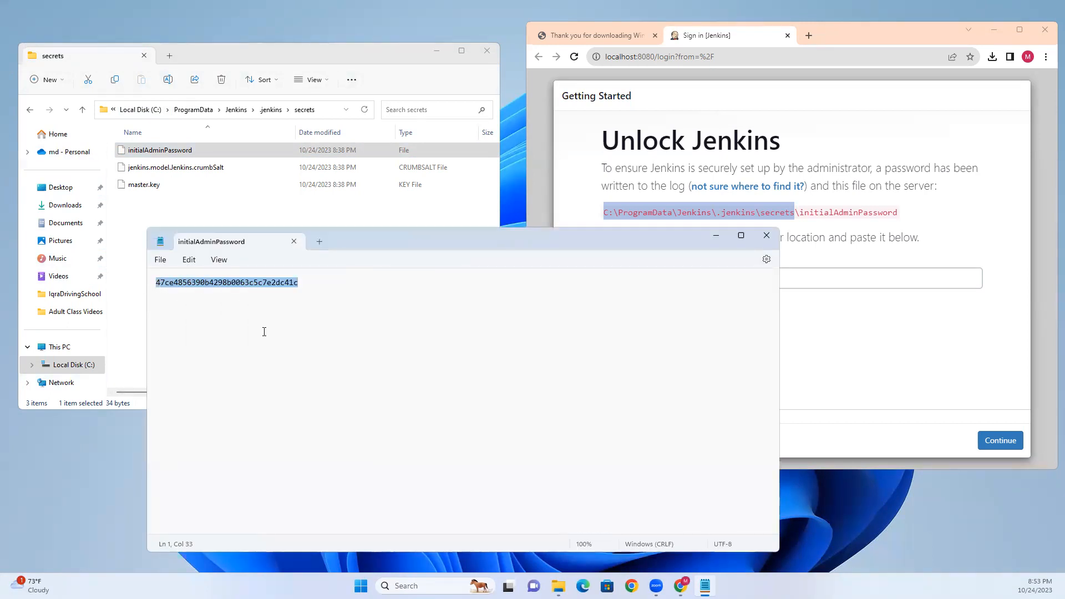
{"action": "left_click", "coordinate": [767, 235]}
- Paste the password into Jenkins' Administrator password field, then launch Notepad from Windows search
{"action": "left_click", "coordinate": [645, 276]}
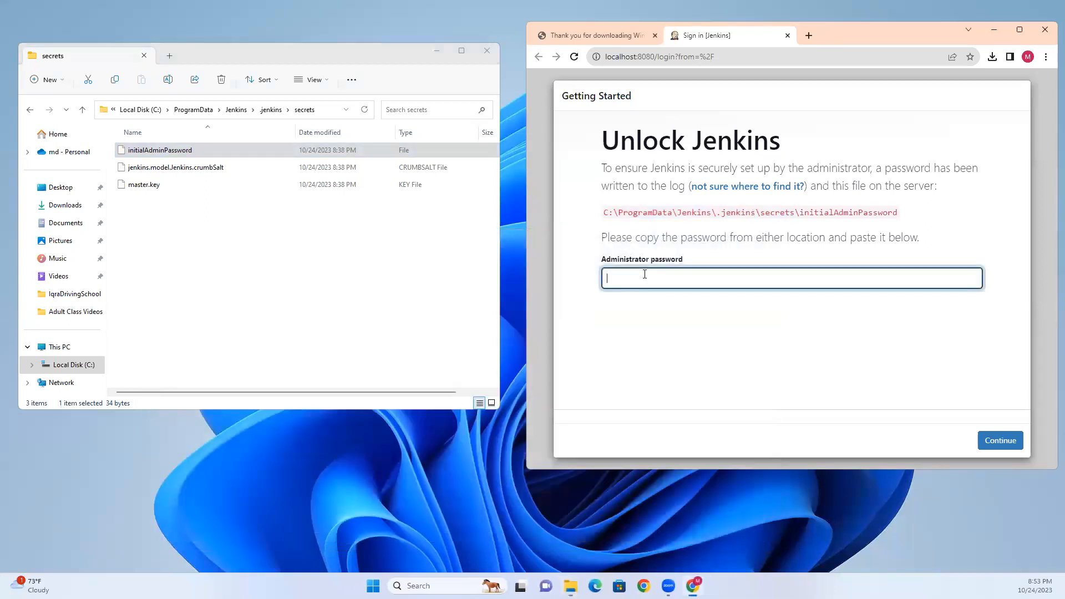
{"action": "key", "text": "ctrl+v"}
{"action": "left_click", "coordinate": [422, 586]}
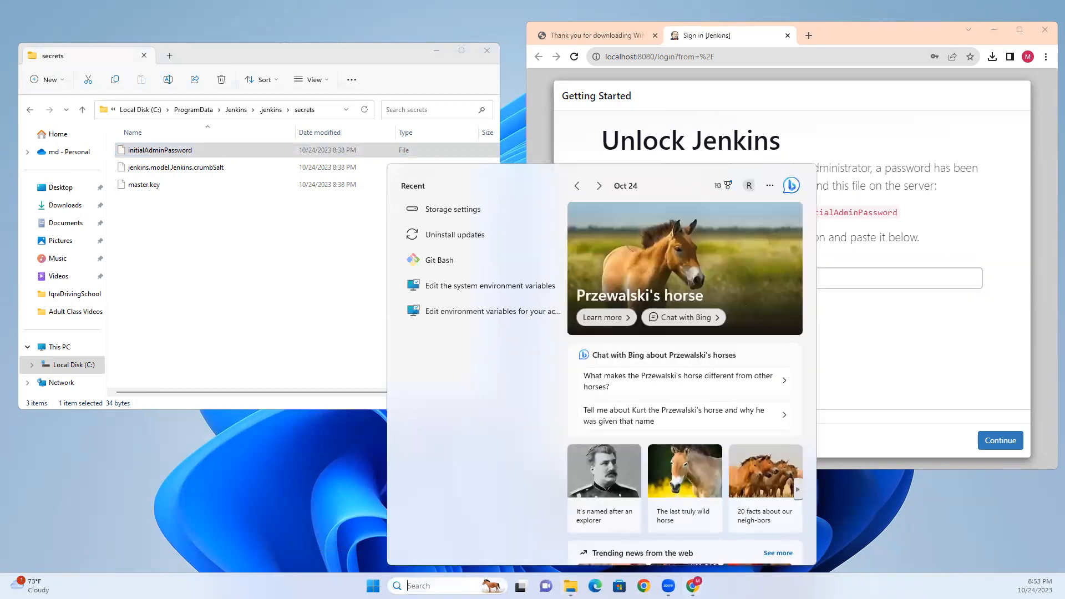
{"action": "type", "text": "not"}
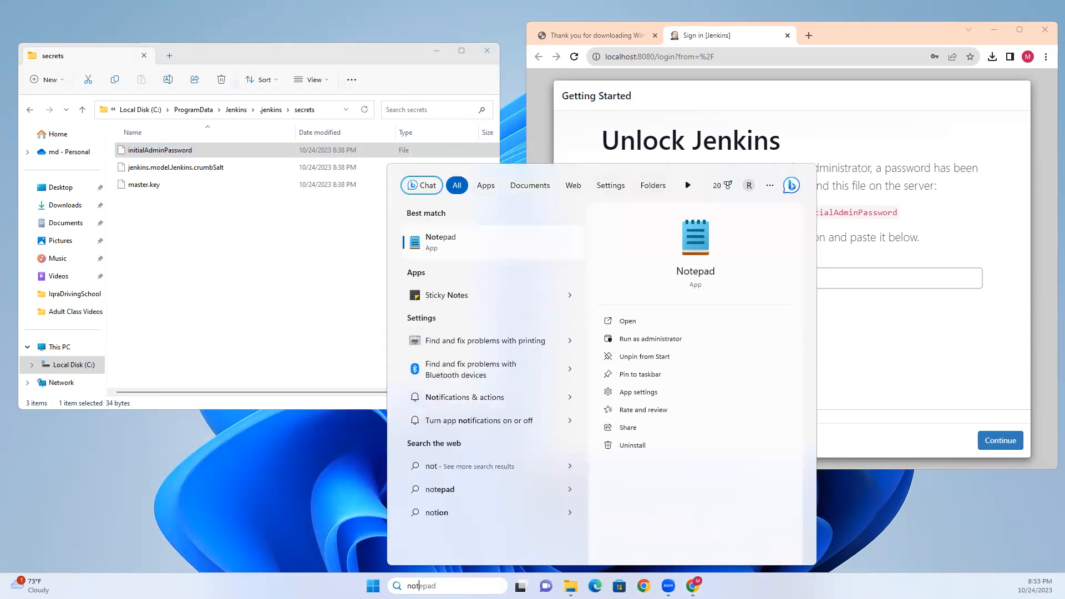
{"action": "key", "text": "Return"}
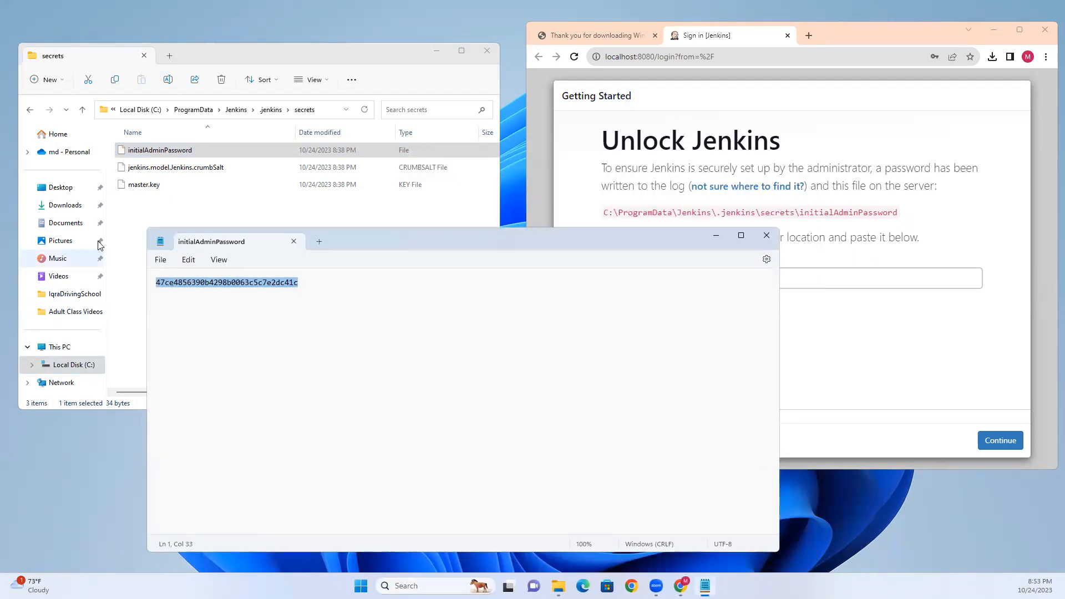
- Start a new Notepad tab, close initialAdminPassword, and type the 'Jenkins Credential:' heading
{"action": "left_click", "coordinate": [320, 241]}
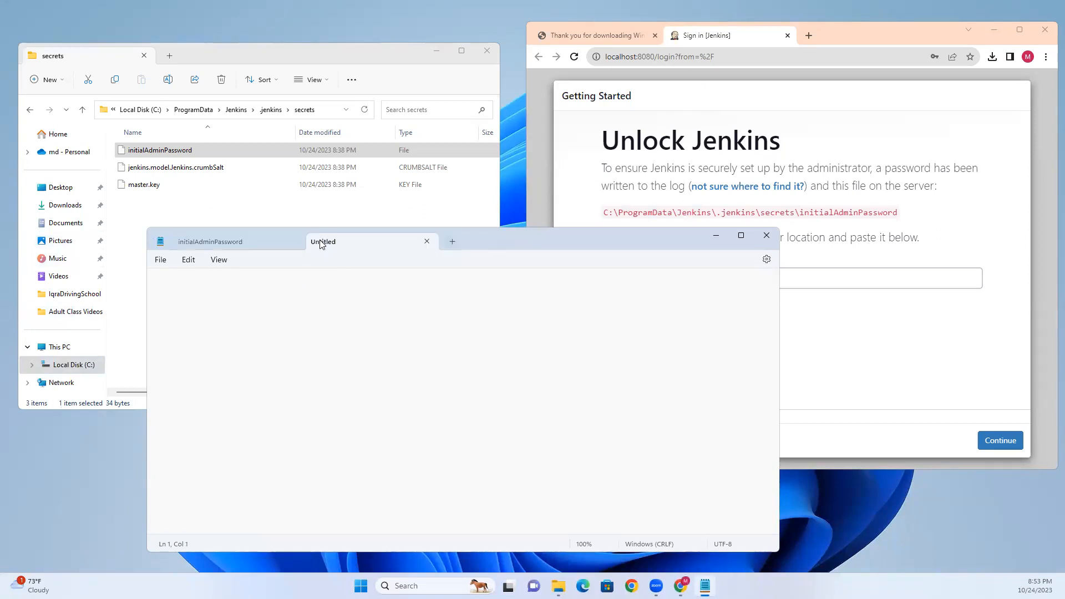
{"action": "left_click", "coordinate": [295, 241]}
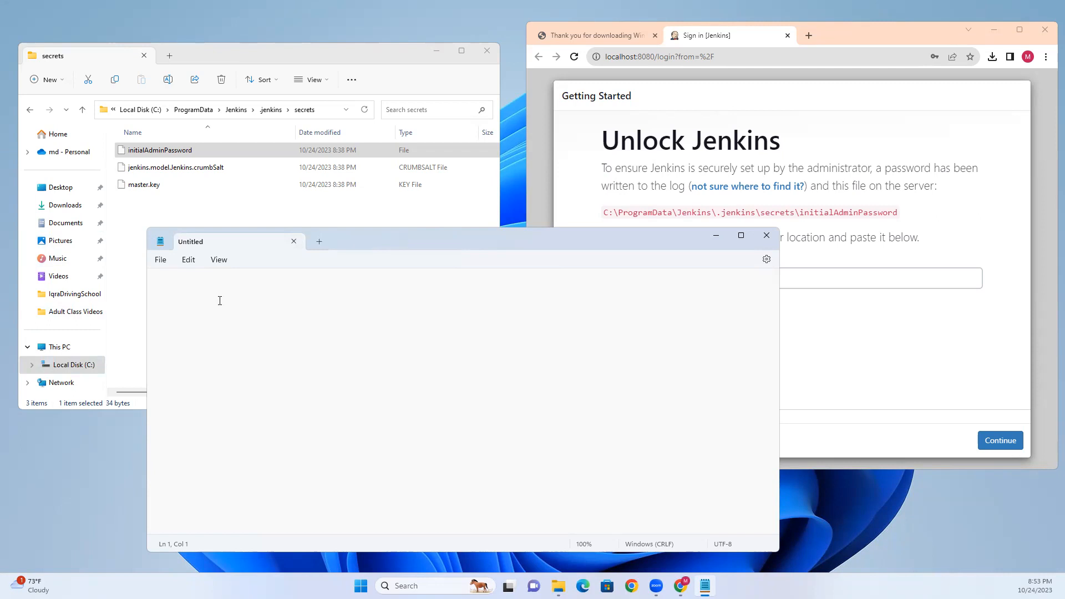
{"action": "type", "text": "Jenkins Credential:"}
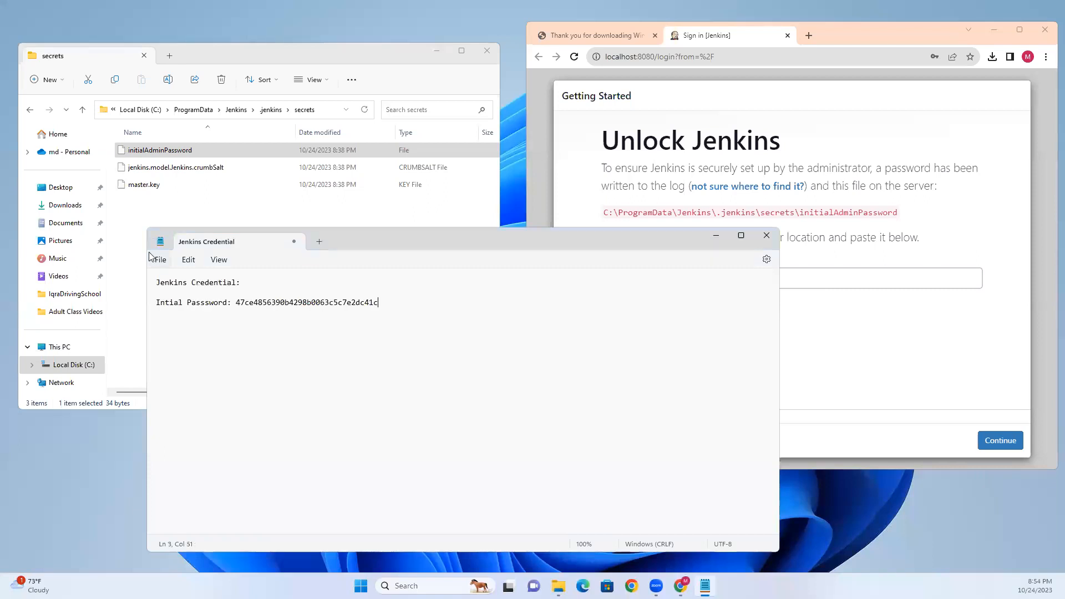
{"action": "left_click", "coordinate": [159, 260]}
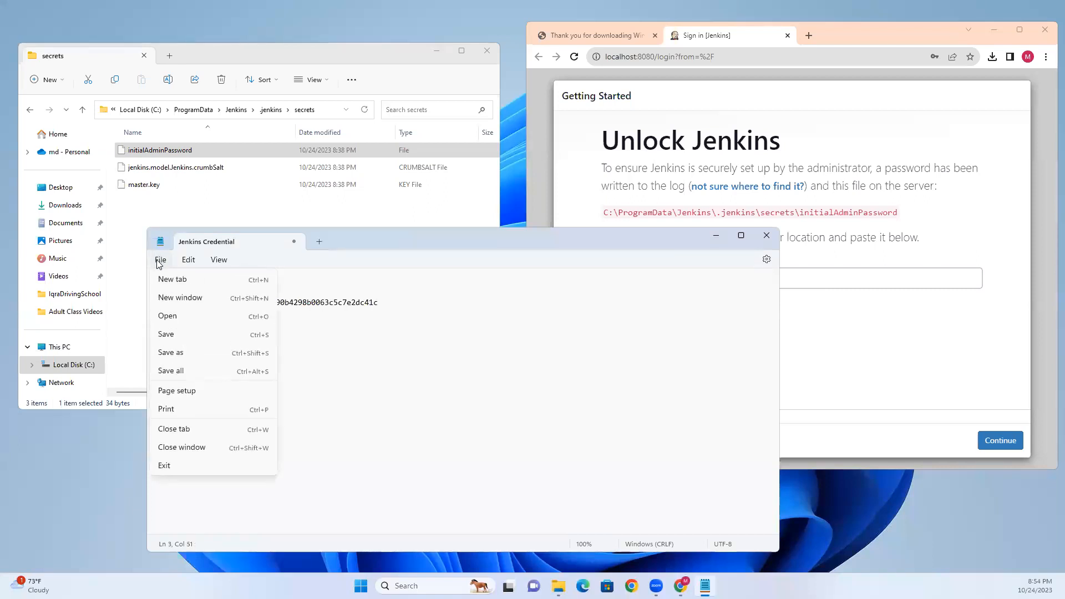
- Save the note to the Desktop folder under the file name JenkinsSetup
{"action": "left_click", "coordinate": [180, 354]}
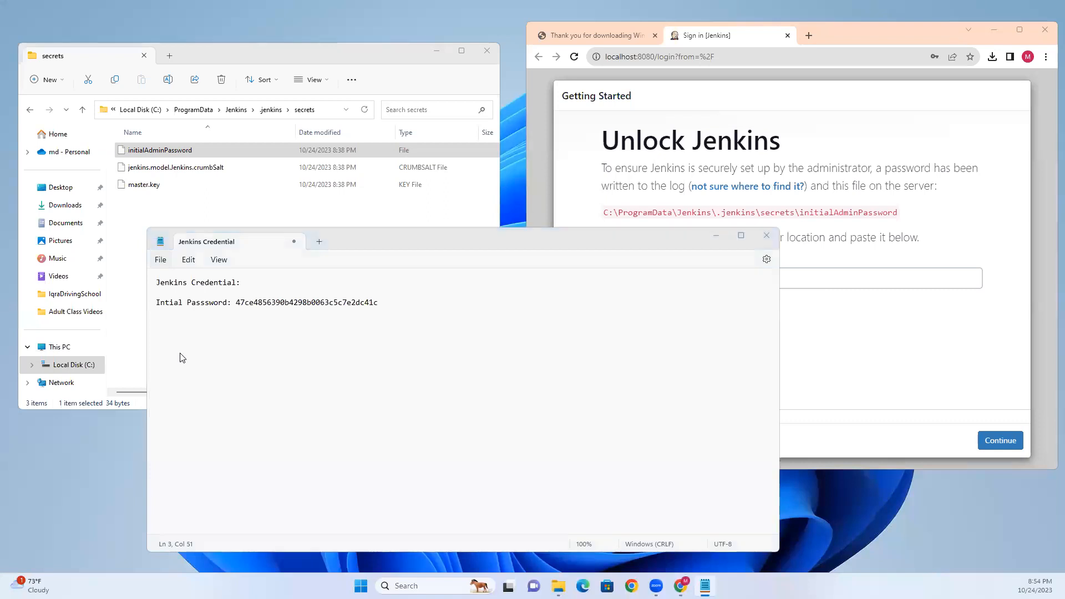
{"action": "left_click", "coordinate": [191, 337]}
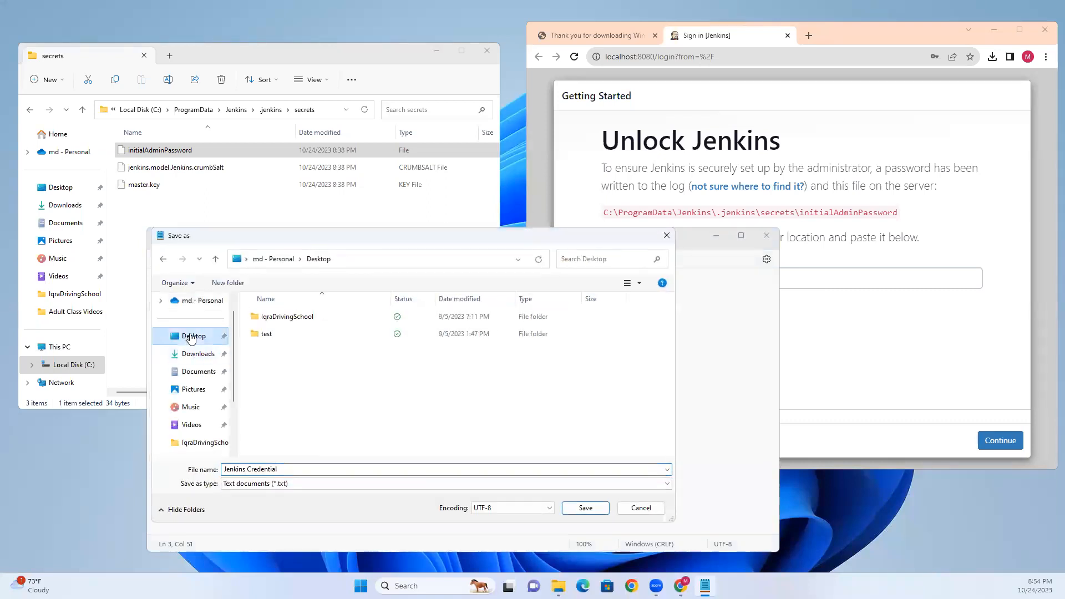
{"action": "left_click", "coordinate": [281, 469]}
{"action": "left_click", "coordinate": [294, 469]}
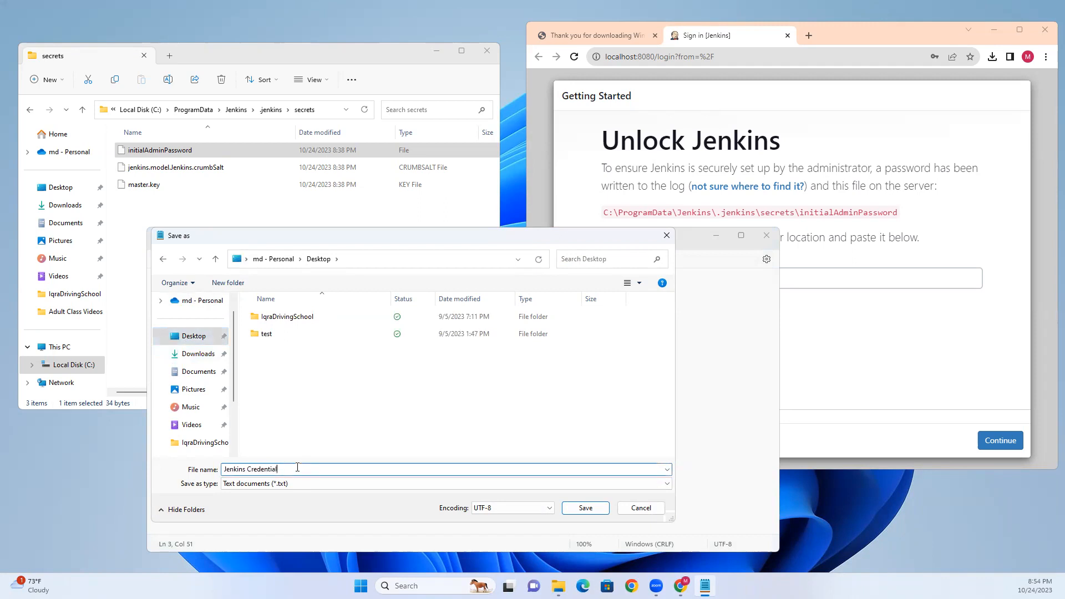
{"action": "key", "text": "BackSpace"}
{"action": "key", "text": "BackSpace"}
{"action": "key", "text": "BackSpace"}
{"action": "key", "text": "BackSpace"}
{"action": "key", "text": "BackSpace"}
{"action": "key", "text": "BackSpace"}
{"action": "key", "text": "BackSpace"}
{"action": "key", "text": "BackSpace"}
{"action": "key", "text": "BackSpace"}
{"action": "key", "text": "BackSpace"}
{"action": "key", "text": "BackSpace"}
{"action": "type", "text": "Setup"}
{"action": "left_click", "coordinate": [586, 508]}
{"action": "left_click", "coordinate": [344, 351]}
- Move and narrow Notepad, then copy the Jenkins login URL from Chrome's address bar
{"action": "left_click", "coordinate": [405, 306]}
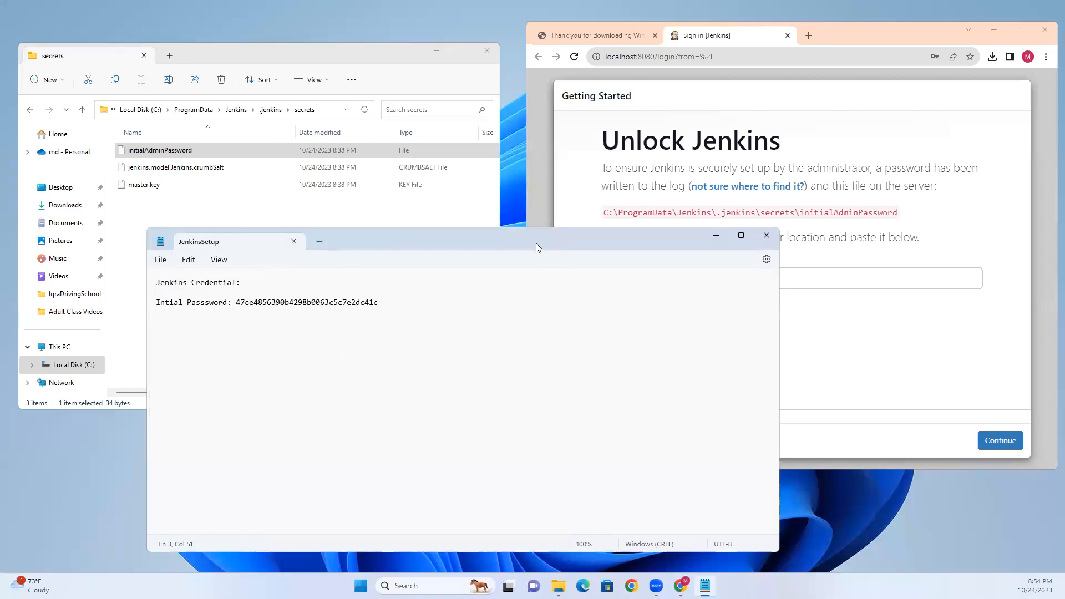
{"action": "left_click_drag", "start_coordinate": [537, 247], "coordinate": [471, 266]}
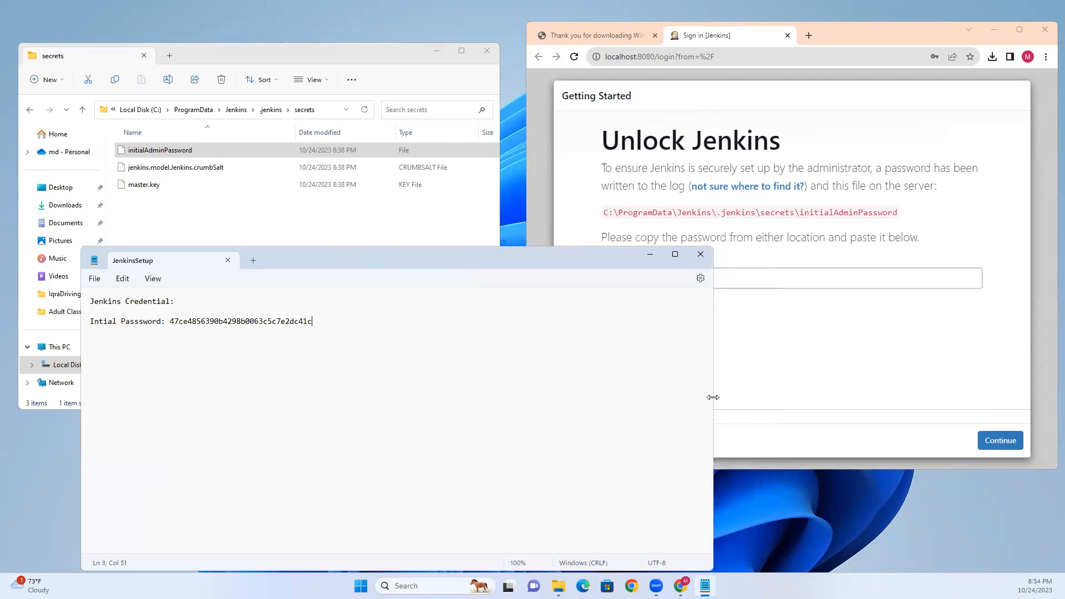
{"action": "left_click_drag", "start_coordinate": [713, 397], "coordinate": [502, 397]}
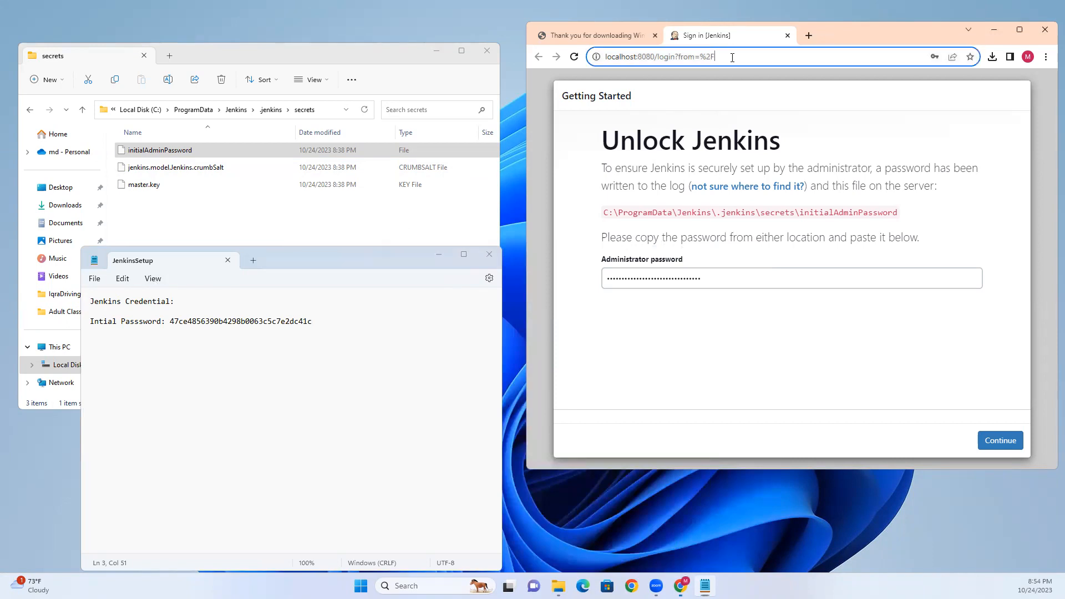
{"action": "left_click", "coordinate": [692, 56]}
{"action": "right_click", "coordinate": [693, 56]}
{"action": "left_click", "coordinate": [729, 127]}
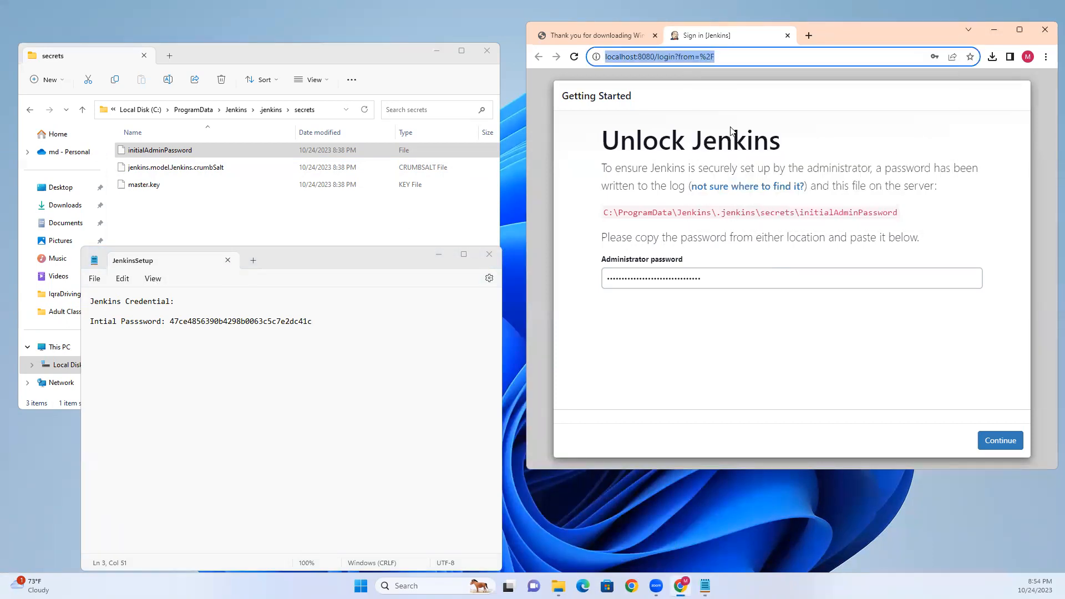
{"action": "left_click", "coordinate": [184, 303]}
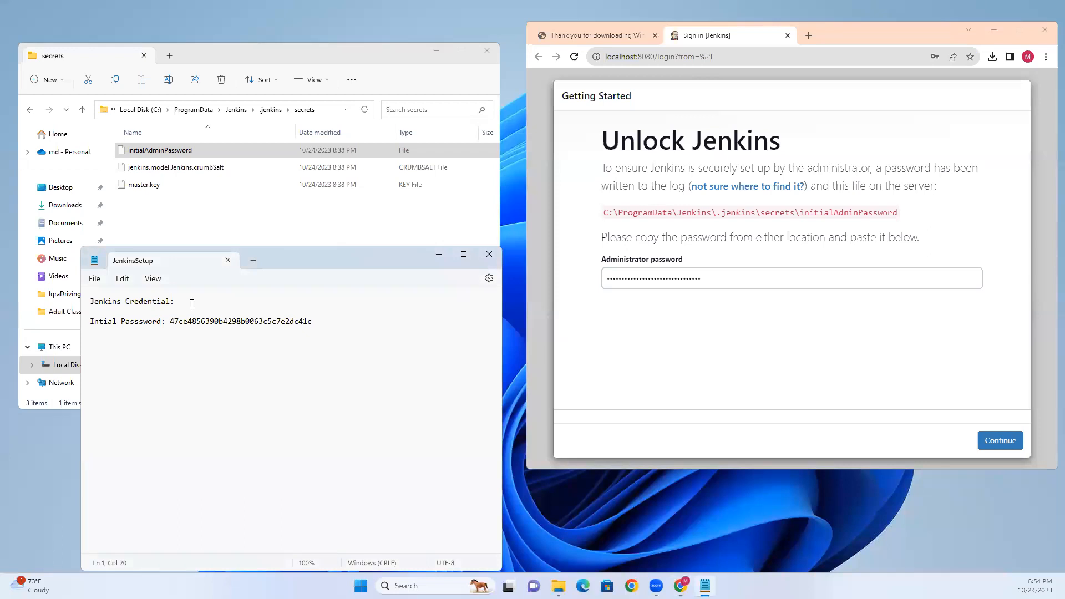
{"action": "left_click", "coordinate": [90, 300]}
{"action": "key", "text": "Return"}
{"action": "key", "text": "Up"}
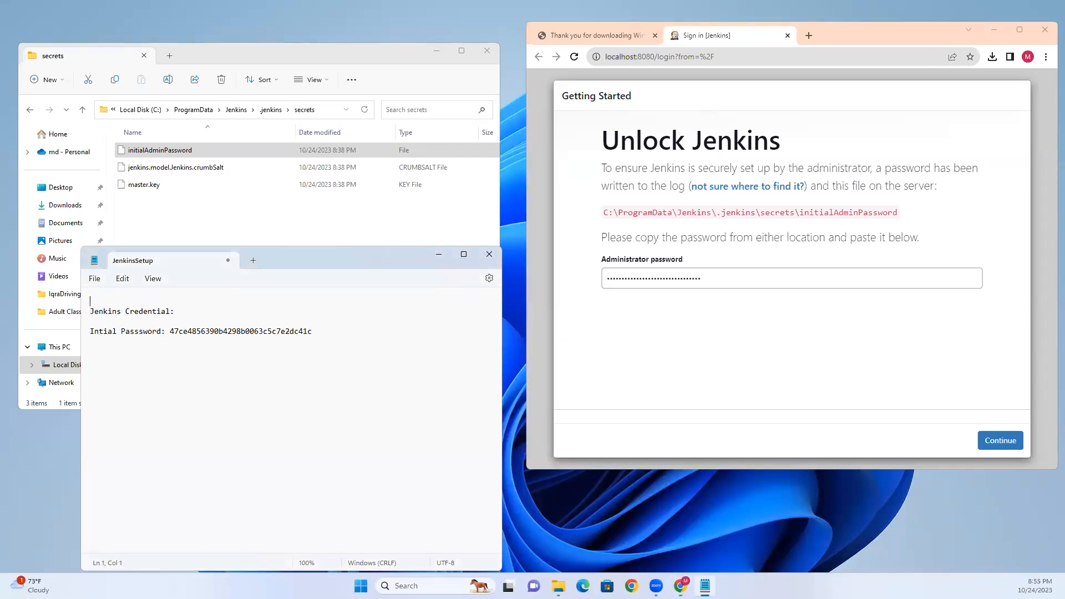
{"action": "type", "text": "url:"}
{"action": "key", "text": "ctrl+v"}
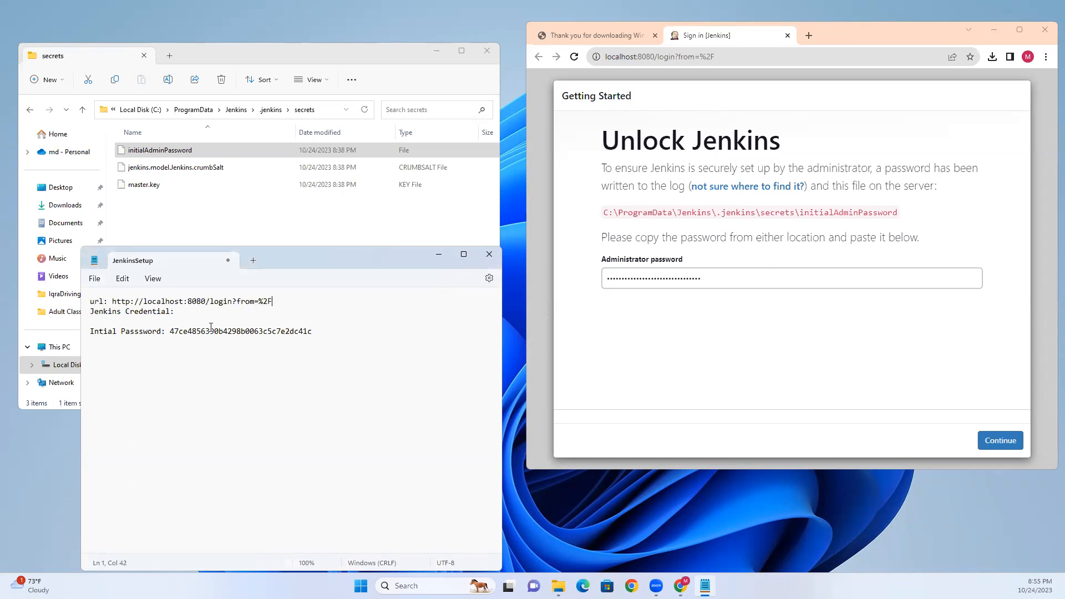
{"action": "left_click", "coordinate": [304, 332]}
- Unlock Jenkins with the pasted password, choose Install suggested plugins, and widen the browser
{"action": "left_click", "coordinate": [755, 309]}
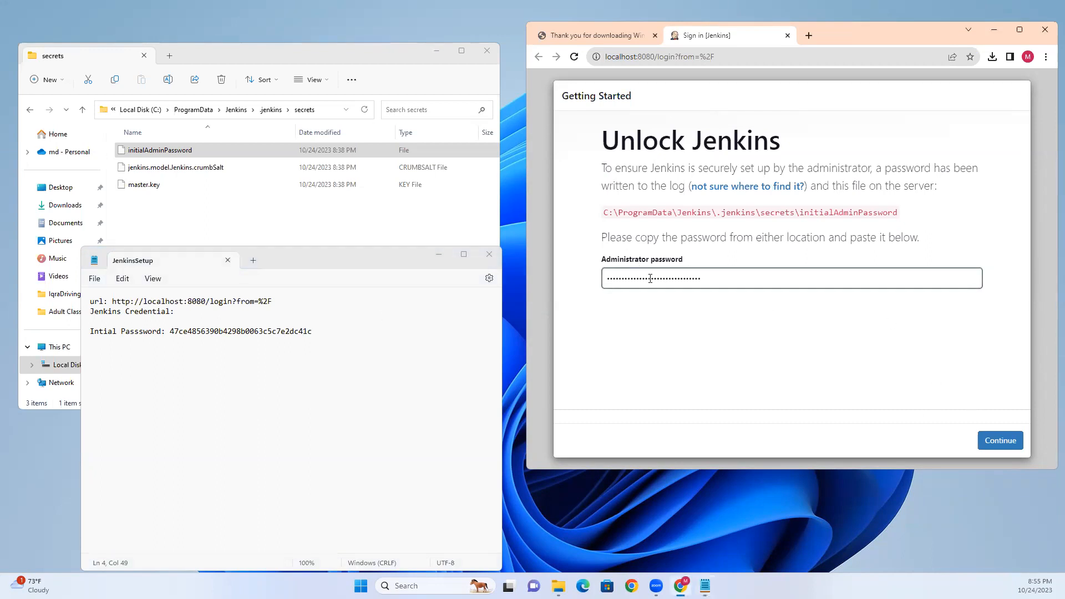
{"action": "left_click", "coordinate": [1001, 441]}
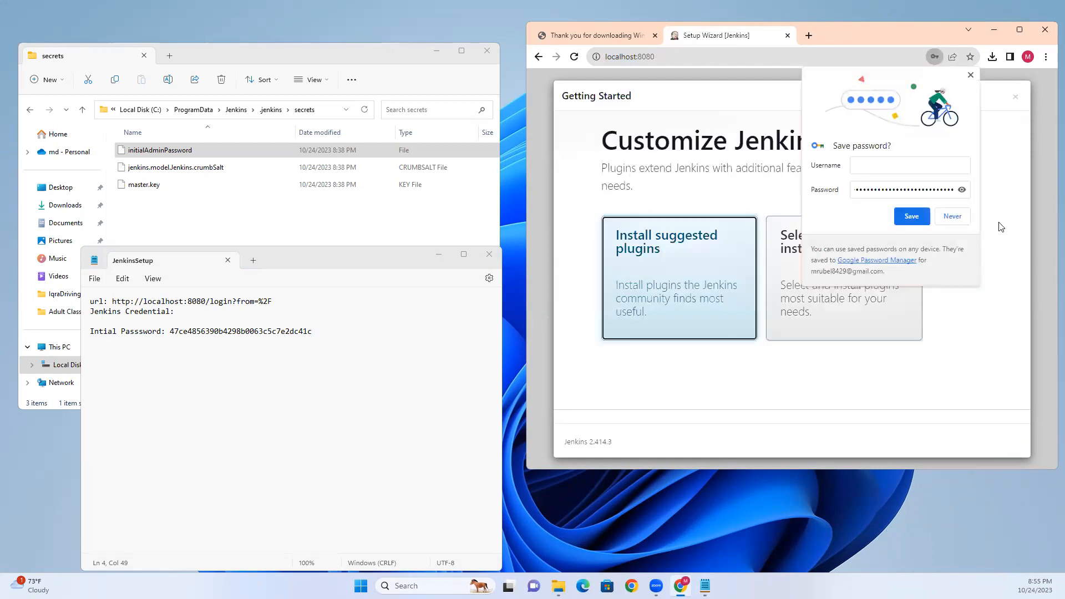
{"action": "left_click", "coordinate": [952, 218]}
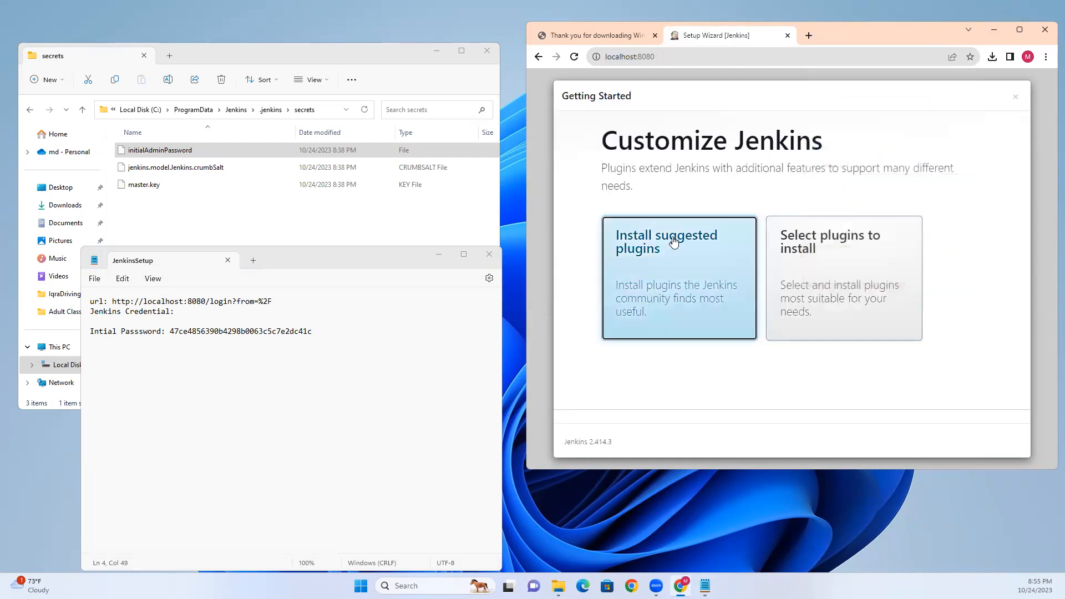
{"action": "left_click", "coordinate": [682, 268]}
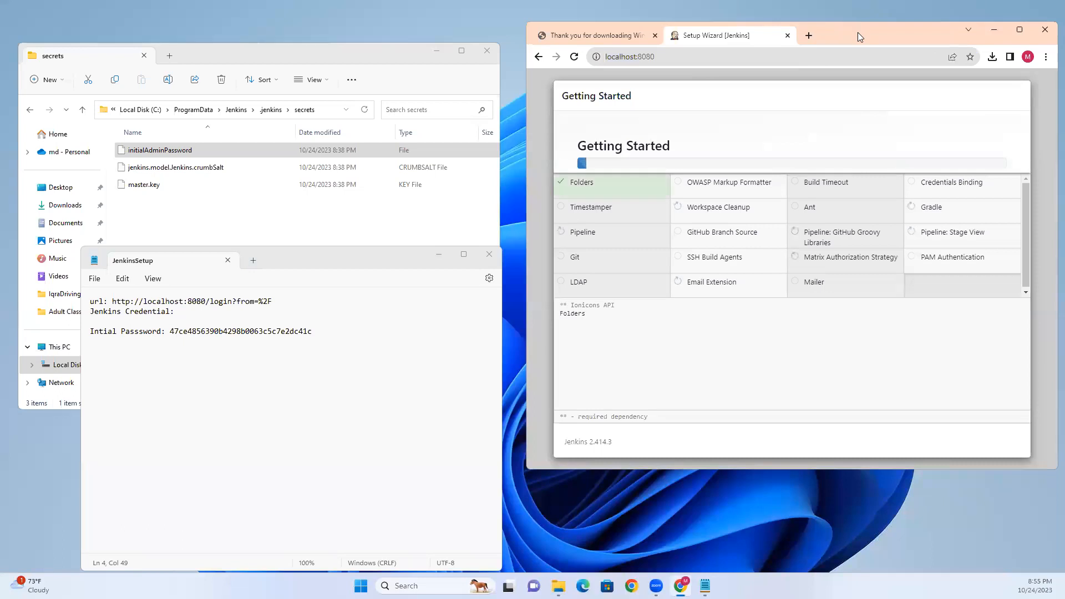
{"action": "left_click_drag", "start_coordinate": [839, 32], "coordinate": [656, 25]}
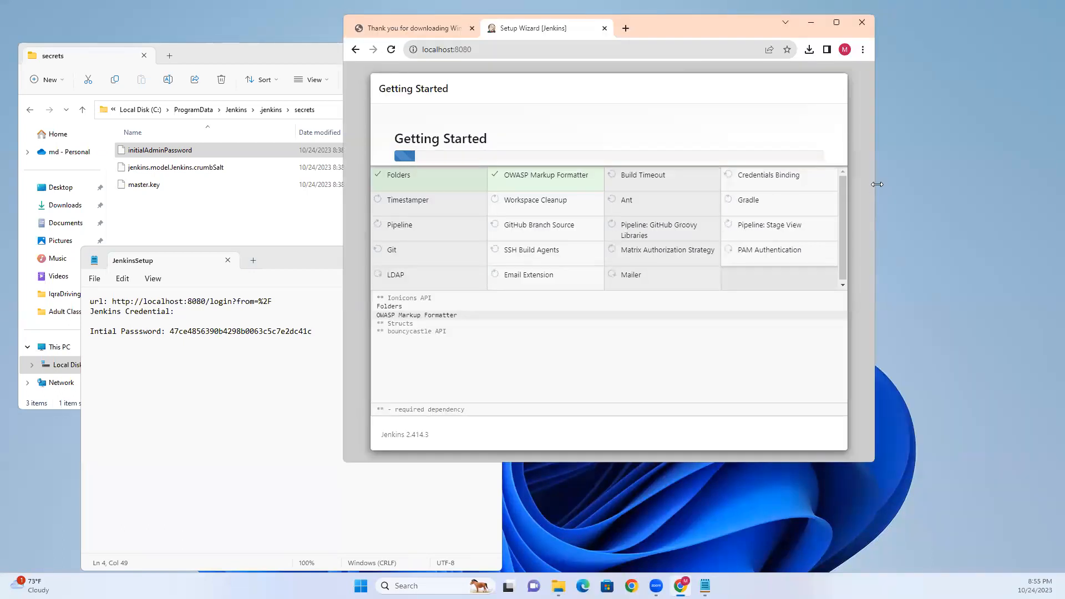
{"action": "left_click_drag", "start_coordinate": [878, 184], "coordinate": [1038, 185]}
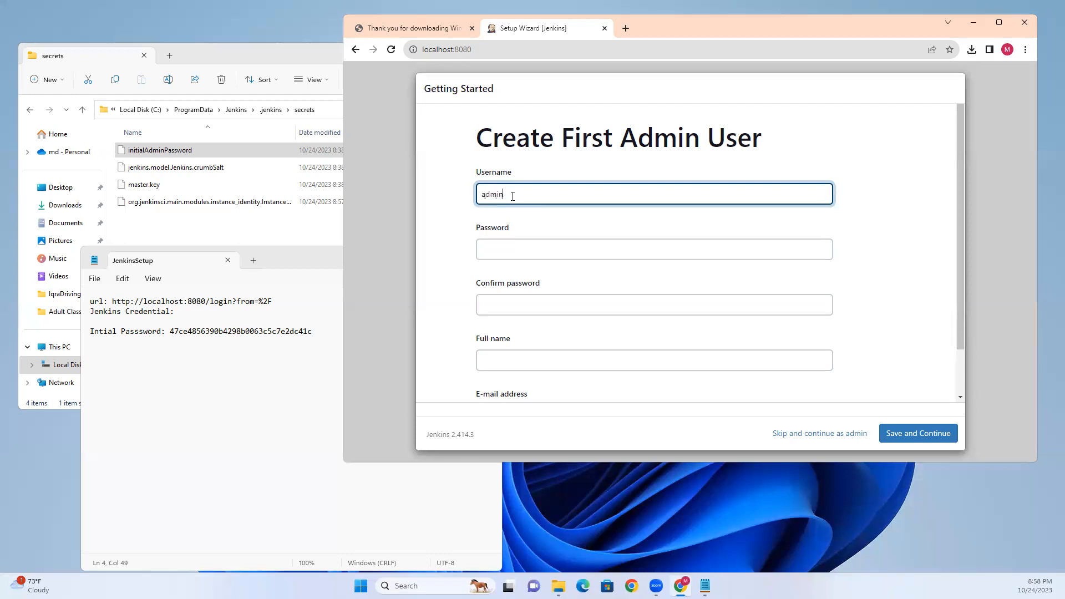
- Enter the admin password, confirmation, full name and e-mail address, then return to the Notepad notes
{"action": "left_click", "coordinate": [513, 251]}
{"action": "type", "text": "min123"}
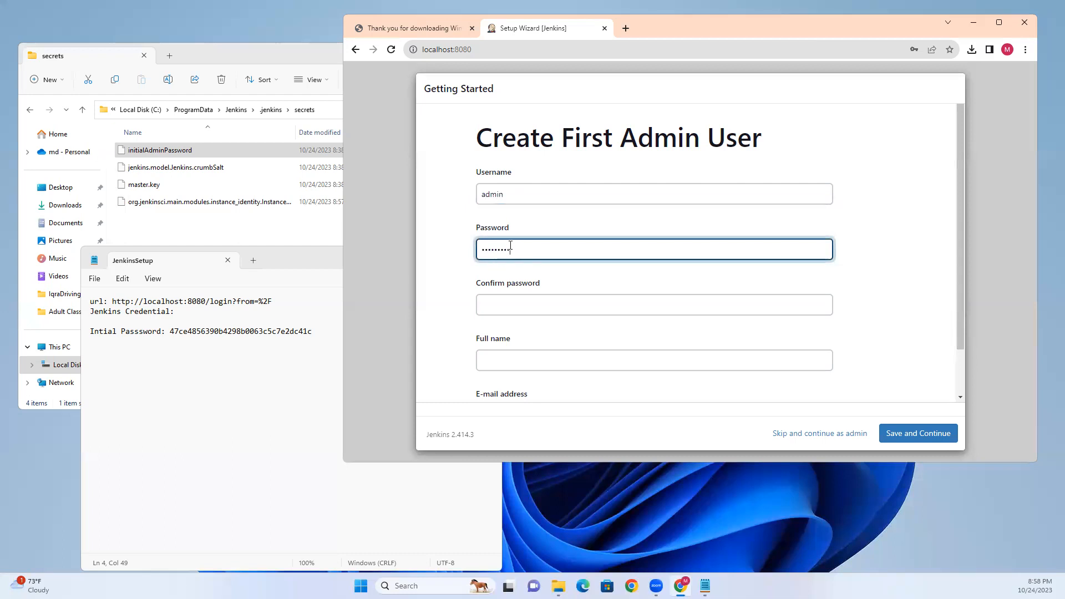
{"action": "left_click", "coordinate": [522, 308]}
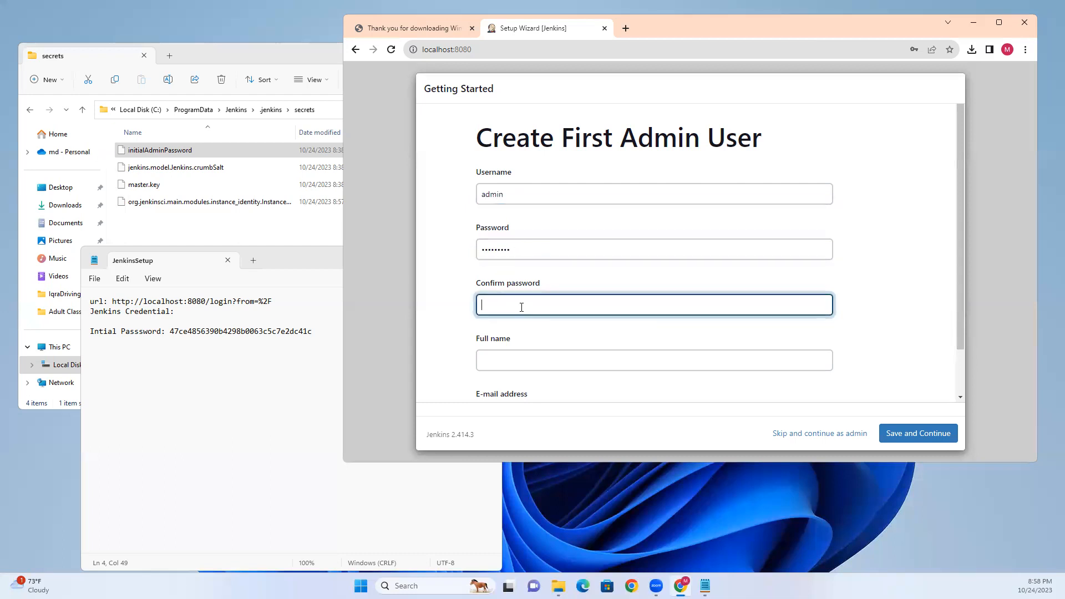
{"action": "type", "text": "admin3"}
{"action": "left_click", "coordinate": [519, 360]}
{"action": "type", "text": "admin"}
{"action": "scroll", "coordinate": [518, 359], "scroll_direction": "down", "scroll_amount": 1}
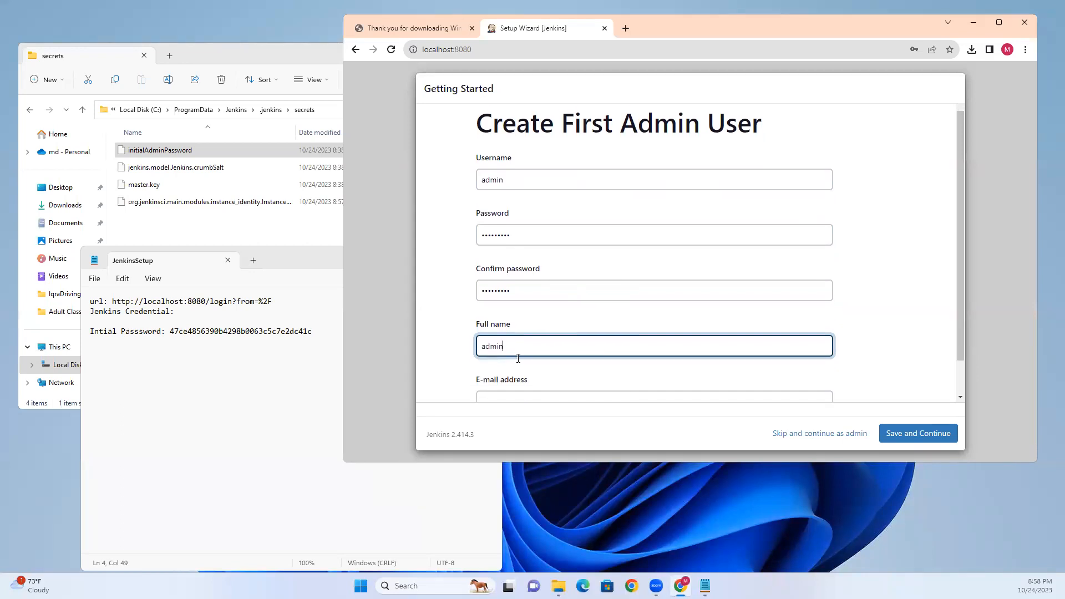
{"action": "left_click", "coordinate": [518, 359]}
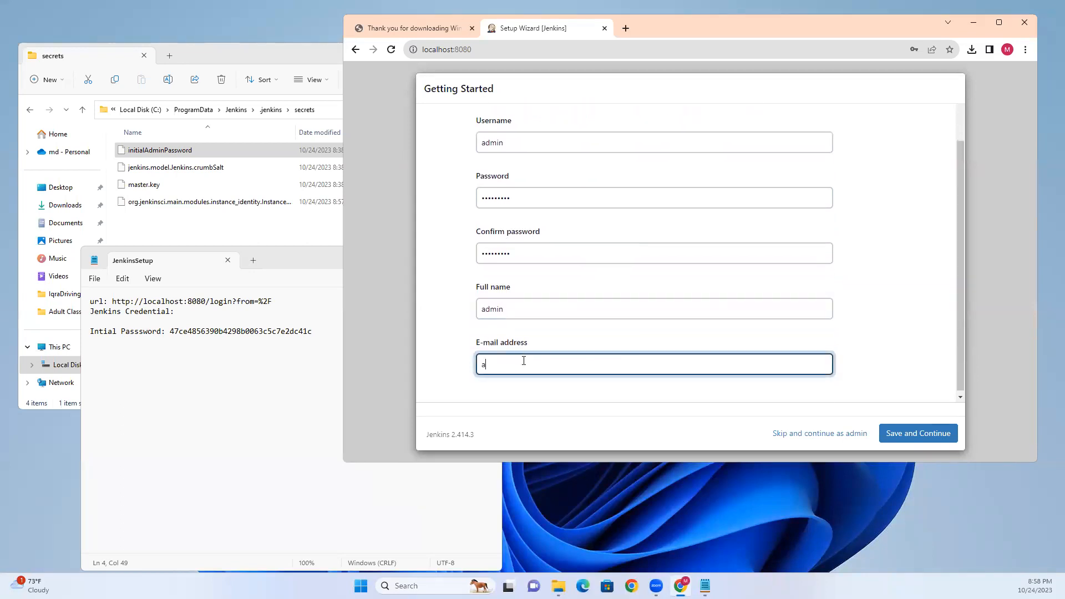
{"action": "left_click", "coordinate": [152, 363]}
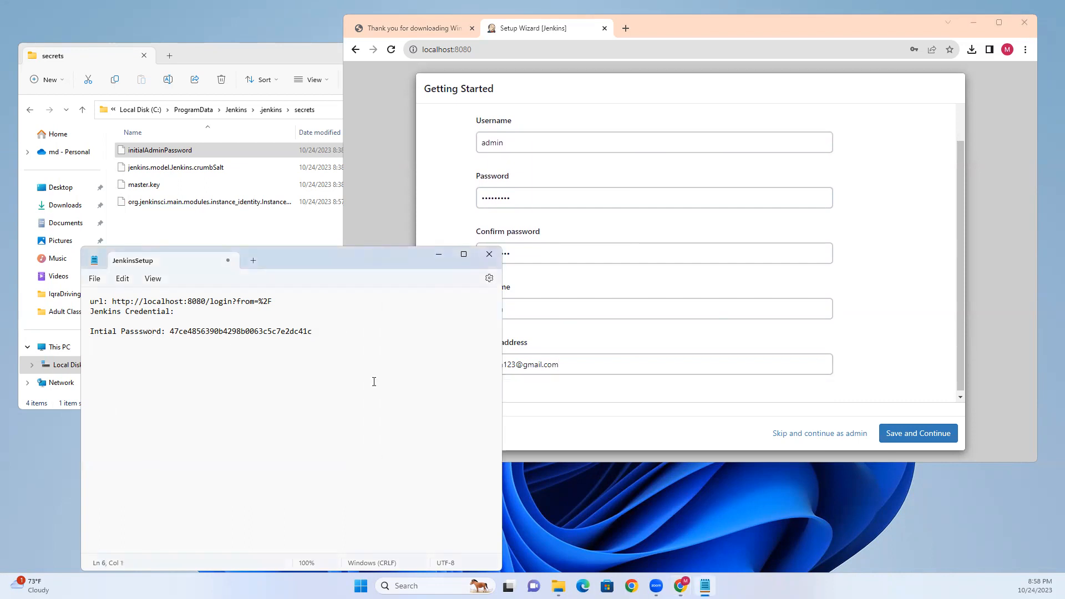
- Save the new admin user and finish setup with the default localhost:8080 Jenkins URL
{"action": "type", "text": "sername: admin"}
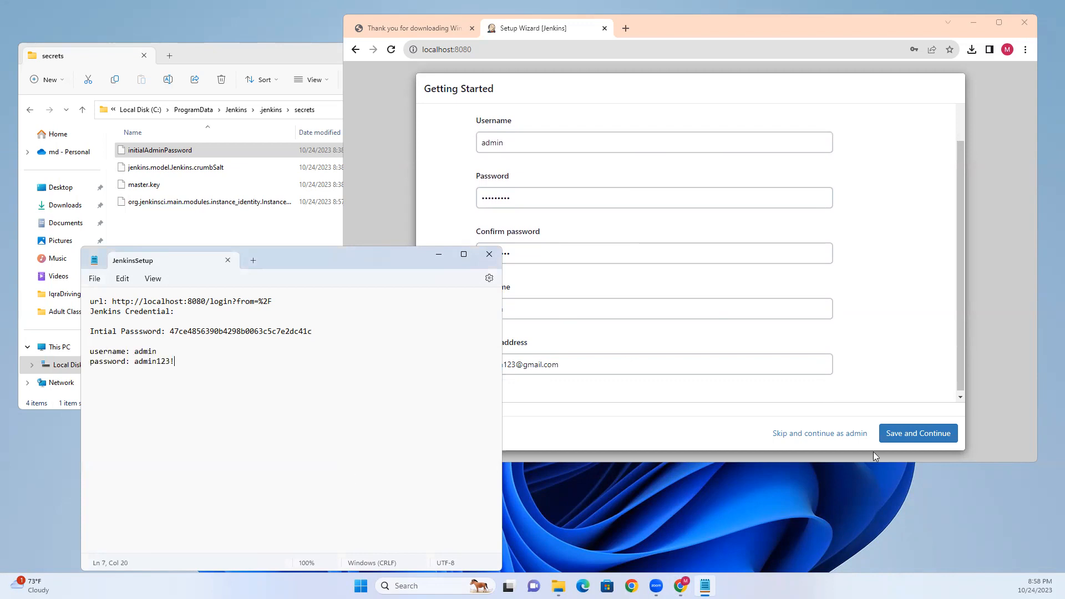
{"action": "left_click", "coordinate": [939, 372]}
{"action": "left_click", "coordinate": [916, 433]}
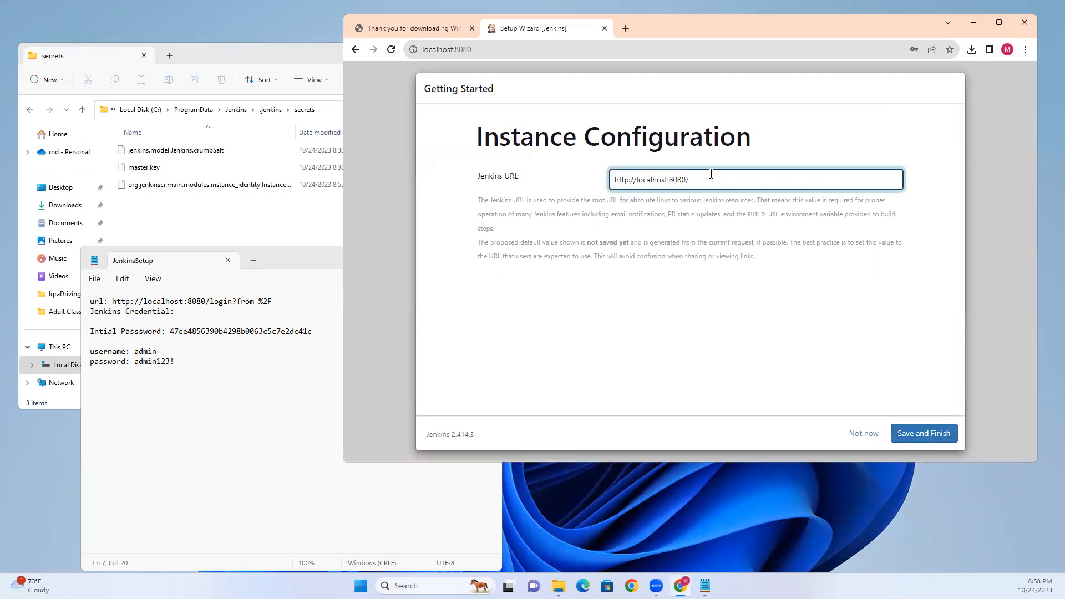
{"action": "left_click", "coordinate": [906, 437]}
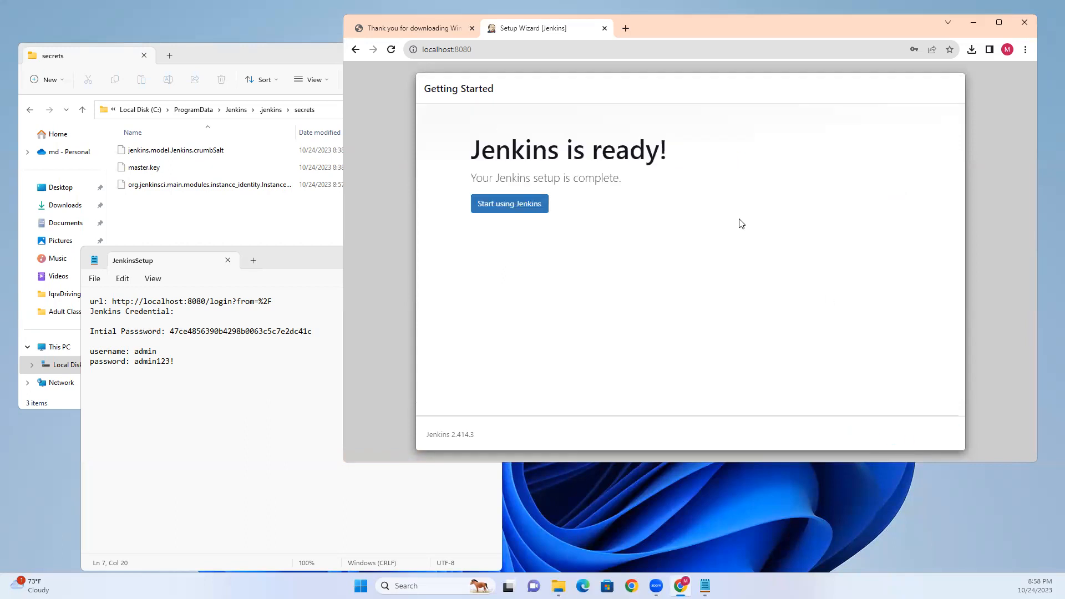
{"action": "left_click", "coordinate": [506, 204]}
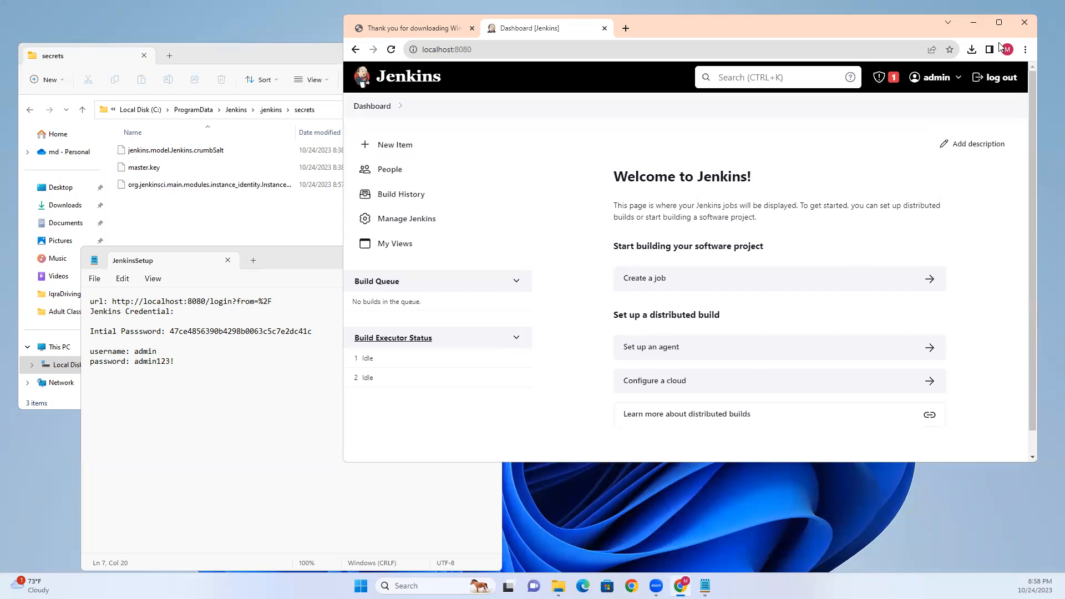
- Log out of Jenkins, select the noted username in the JenkinsSetup note, and close Chrome
{"action": "left_click", "coordinate": [996, 77]}
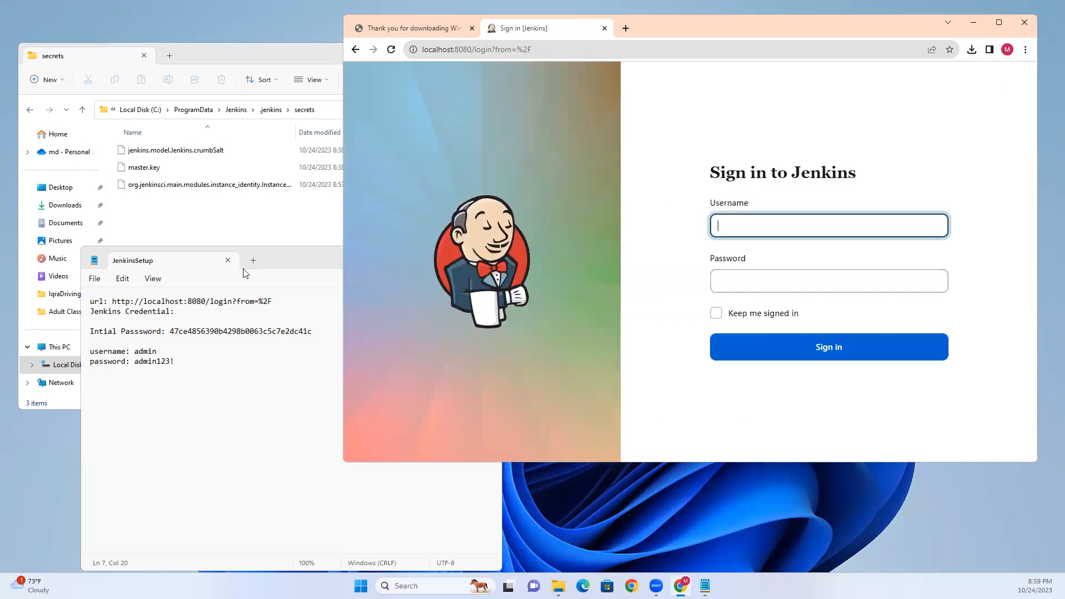
{"action": "left_click", "coordinate": [128, 342]}
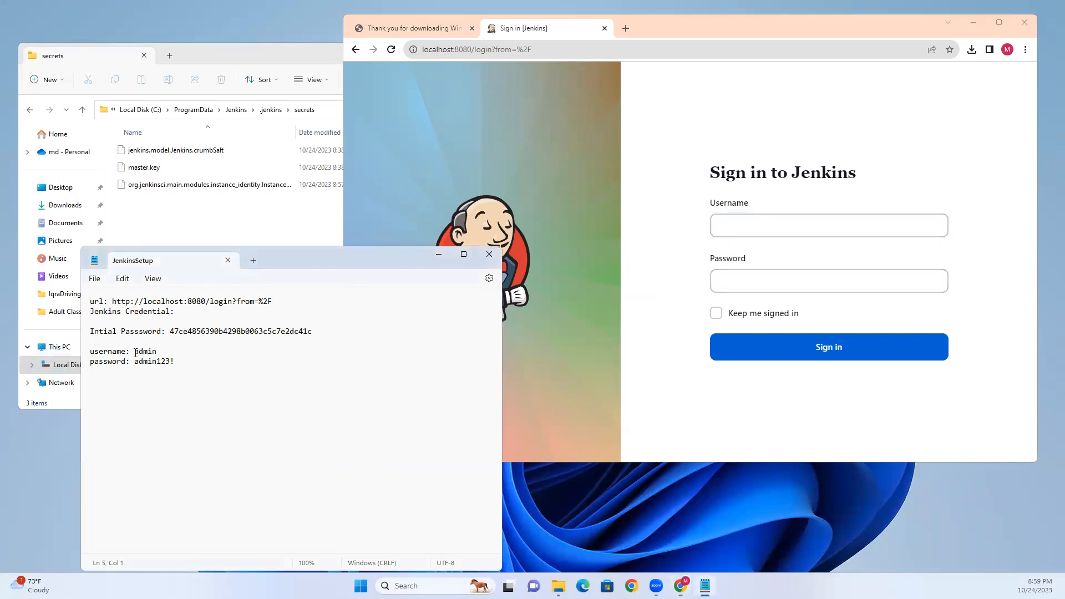
{"action": "left_click_drag", "start_coordinate": [134, 353], "coordinate": [170, 351]}
{"action": "left_click", "coordinate": [658, 97]}
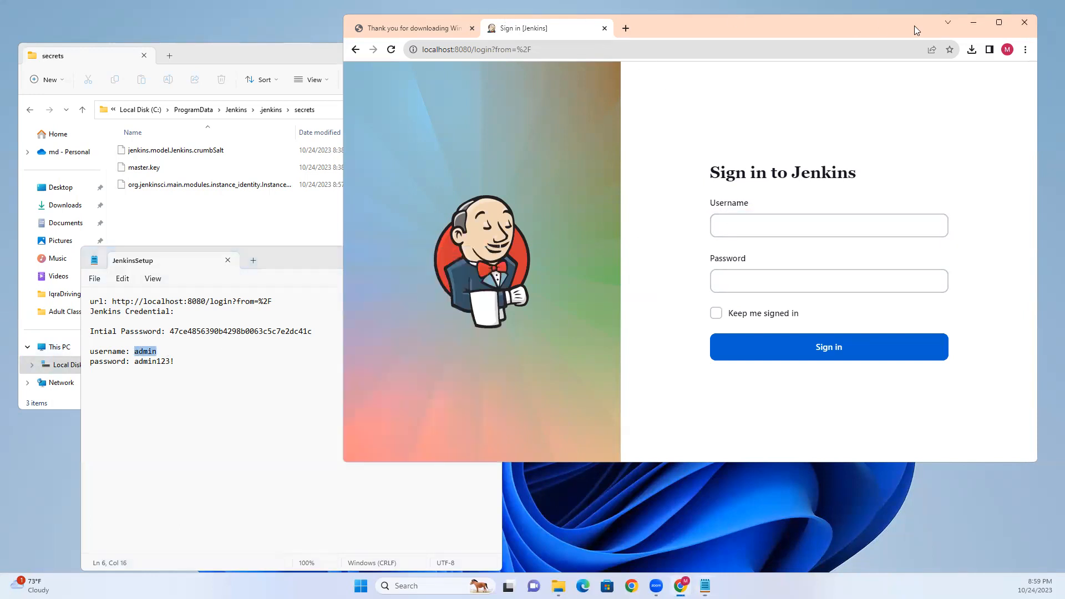
{"action": "left_click", "coordinate": [1023, 24]}
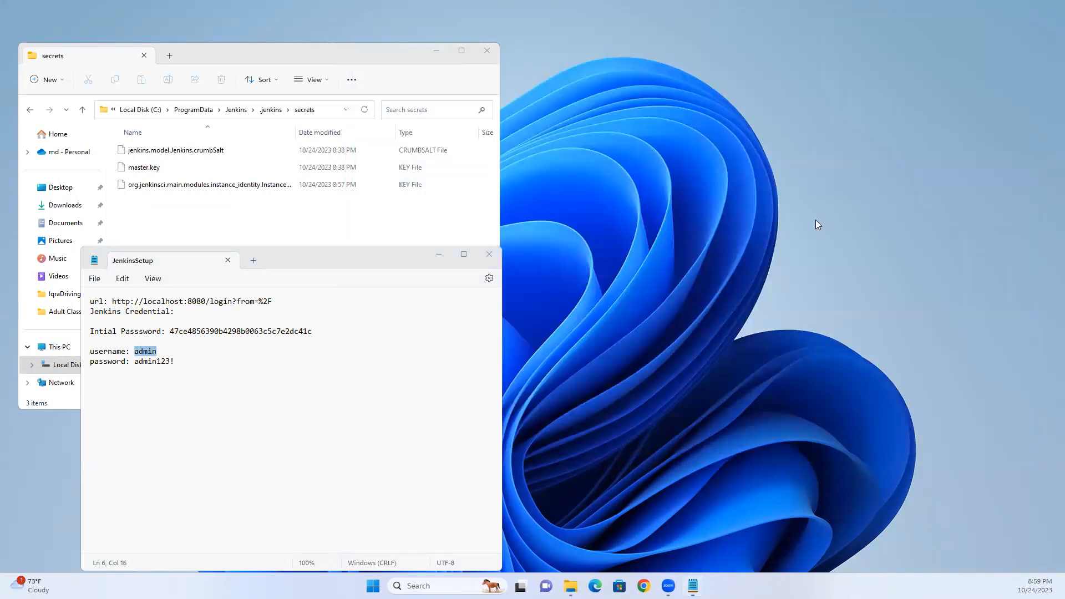
- Reopen Chrome under a profile and load the Jenkins login URL copied from the notes
{"action": "left_click", "coordinate": [643, 586]}
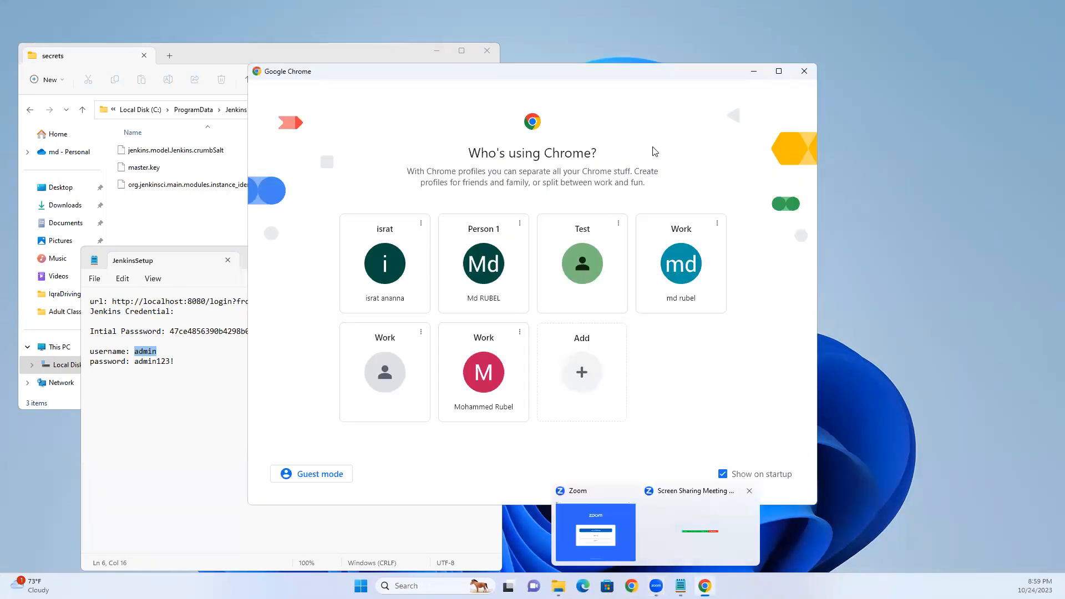
{"action": "left_click", "coordinate": [491, 364]}
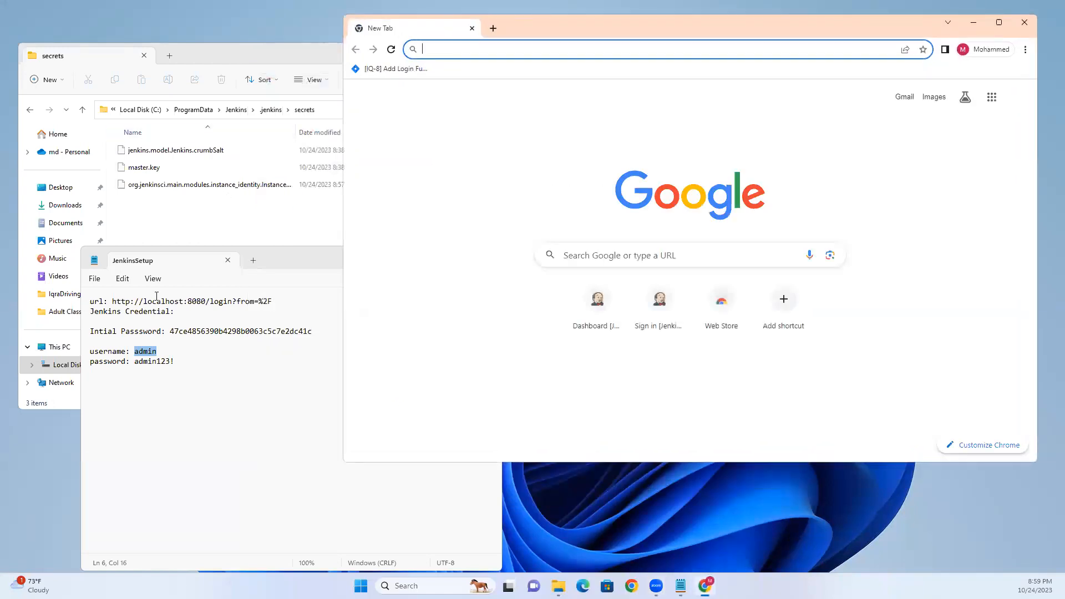
{"action": "left_click", "coordinate": [118, 301]}
{"action": "left_click_drag", "start_coordinate": [111, 300], "coordinate": [283, 304]}
{"action": "key", "text": "ctrl+c"}
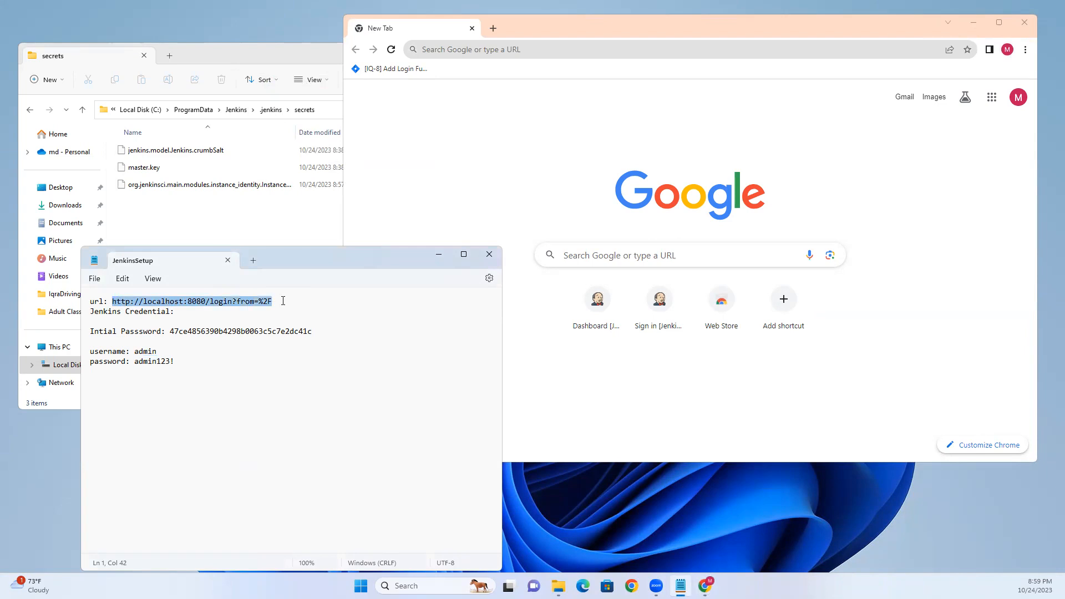
{"action": "left_click", "coordinate": [455, 51]}
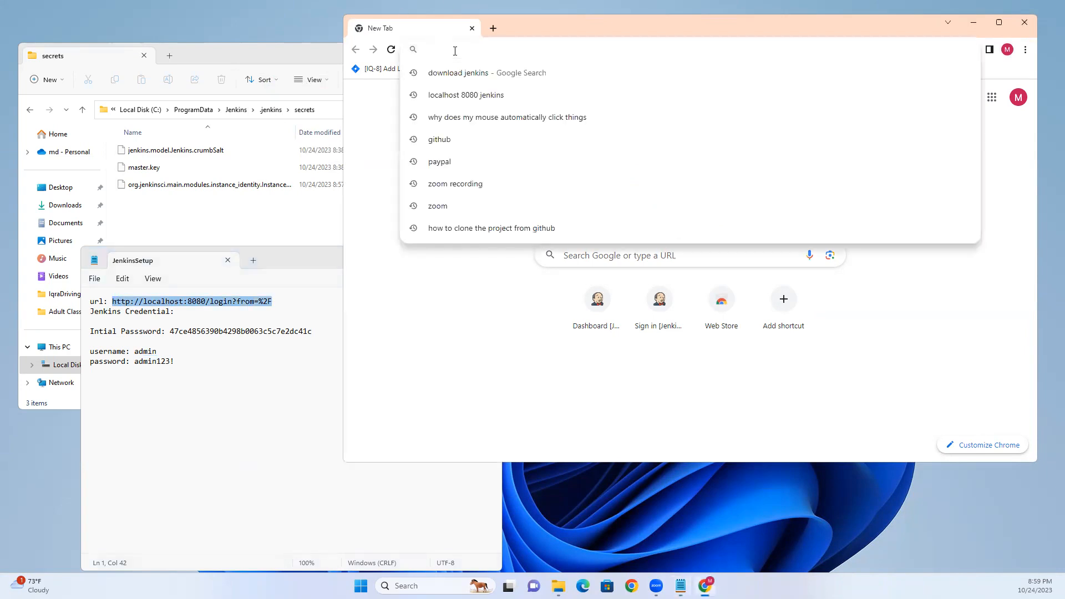
{"action": "key", "text": "ctrl+v"}
{"action": "key", "text": "Return"}
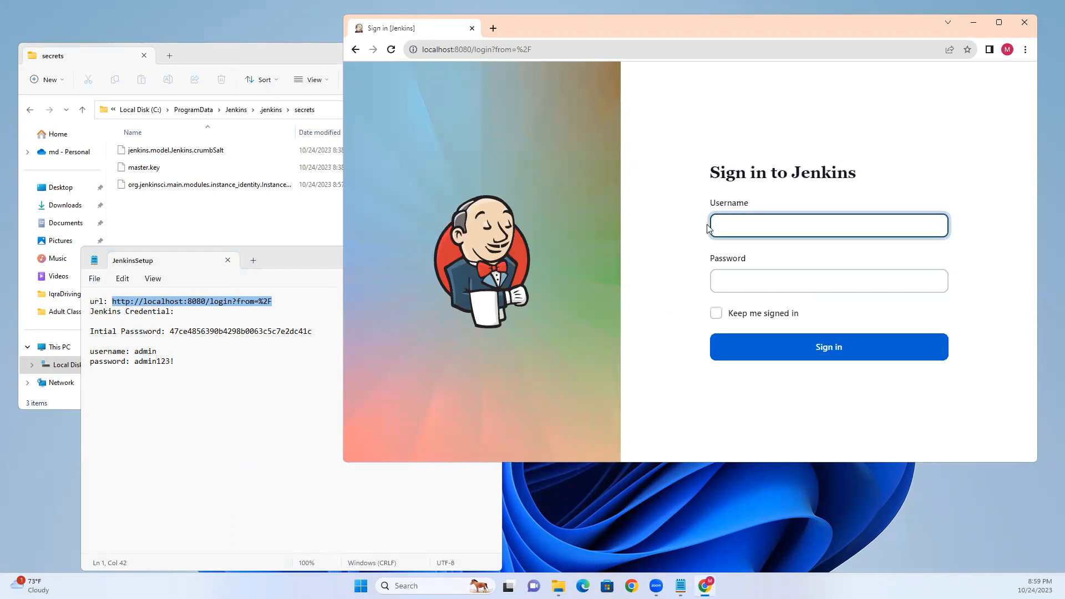
- Sign in to Jenkins with the username admin and the admin account password
{"action": "type", "text": "admin"}
{"action": "key", "text": "Tab"}
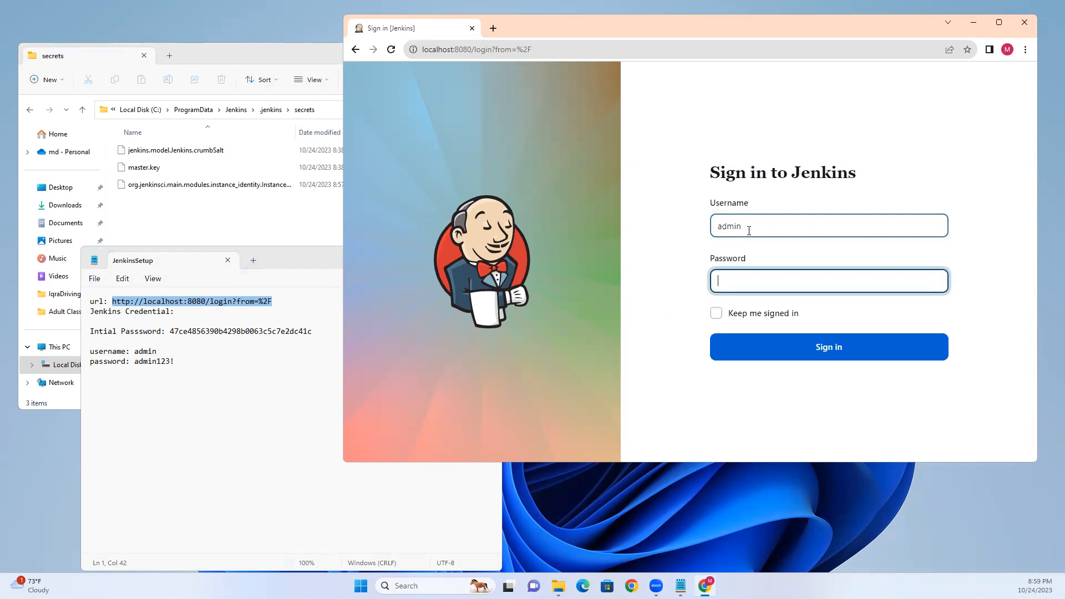
{"action": "type", "text": "admin12"}
{"action": "left_click", "coordinate": [820, 351]}
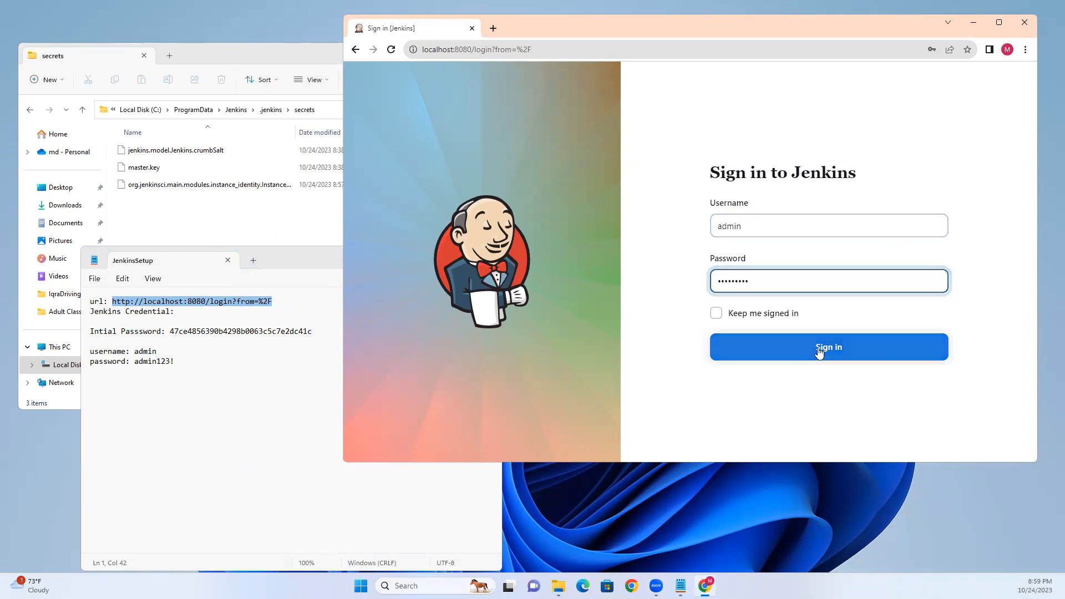